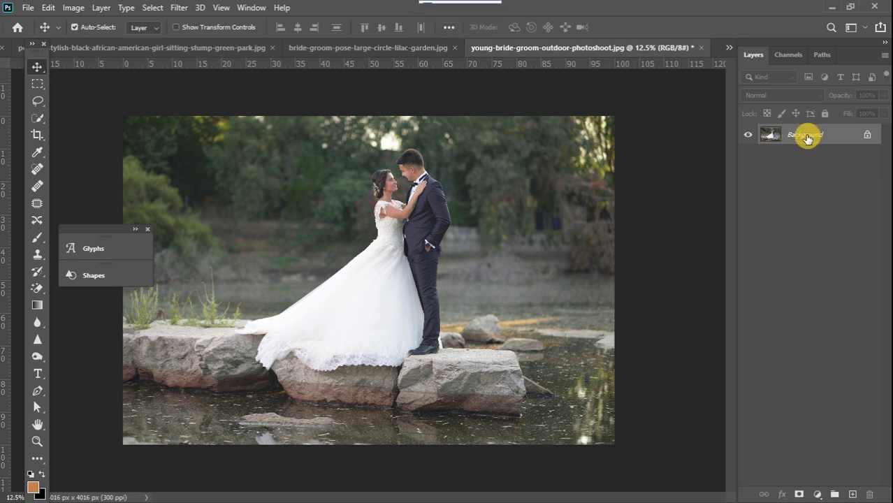
Duplicate the wedding photo's Background layer as Layer 1 with Ctrl+J
key(ctrl+j)
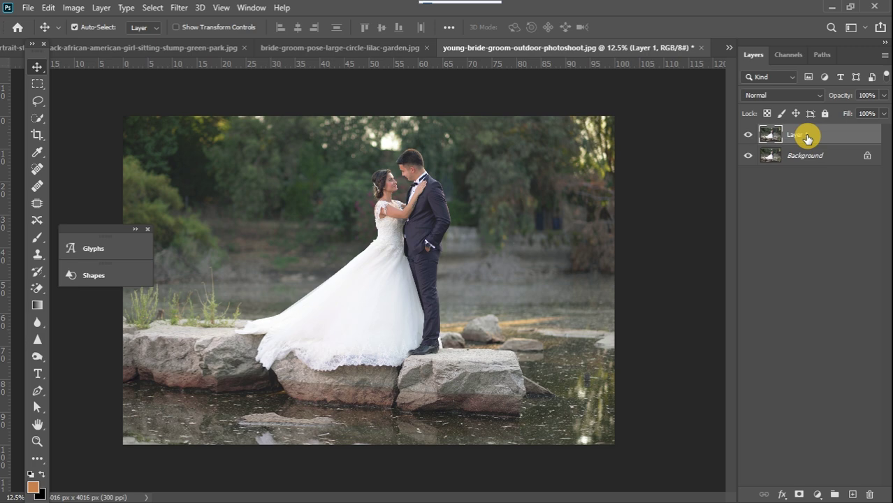
click(179, 9)
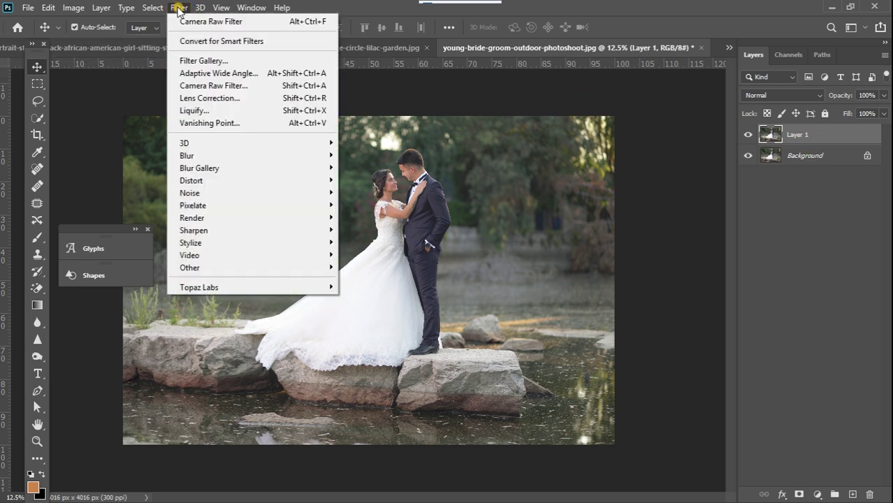
Apply the Camera Raw Filter to Layer 1 and lower Highlights to -100
click(197, 86)
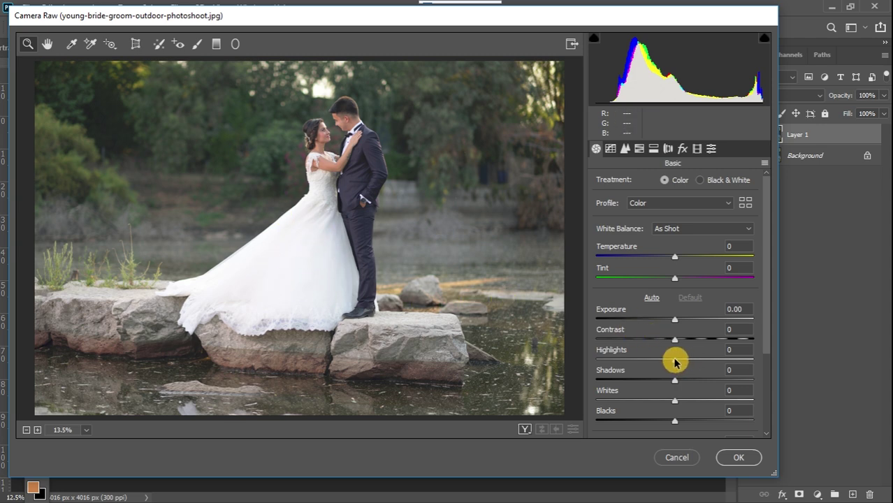
drag(655, 364, 614, 363)
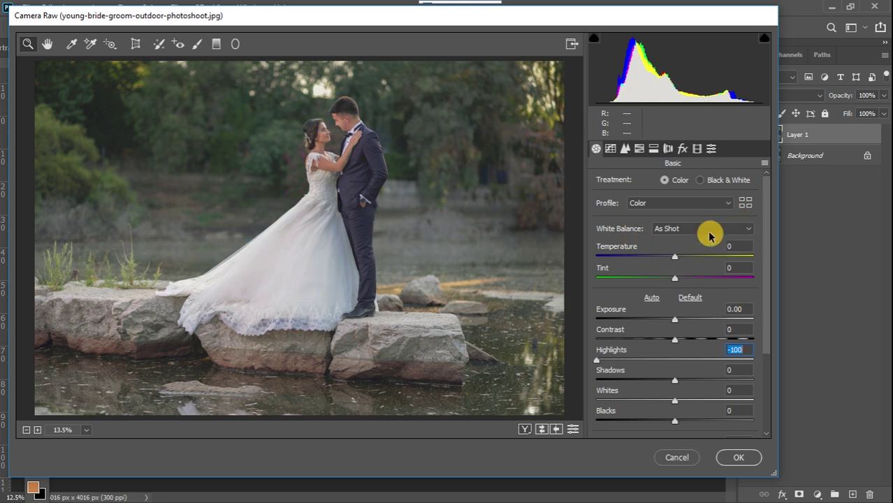
drag(762, 196, 765, 306)
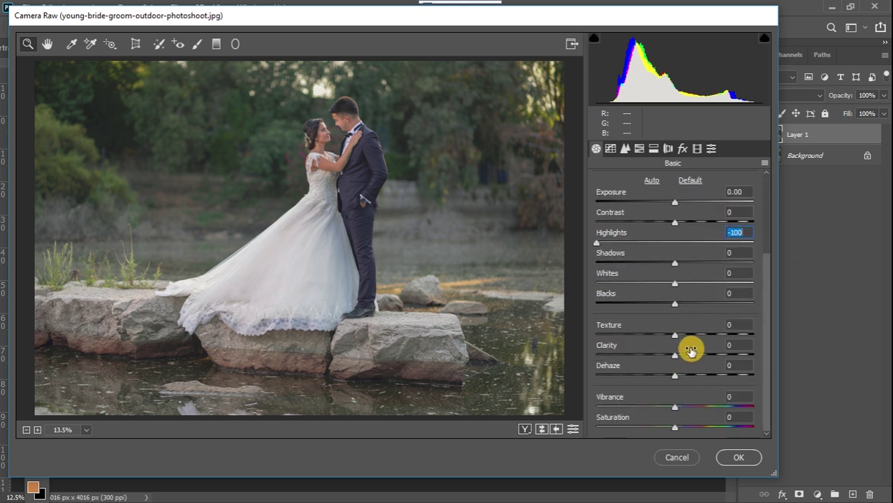
Set Dehaze to +31, Blacks to -35 and Shadows to +22 in the Basic panel
click(675, 379)
drag(683, 381, 703, 379)
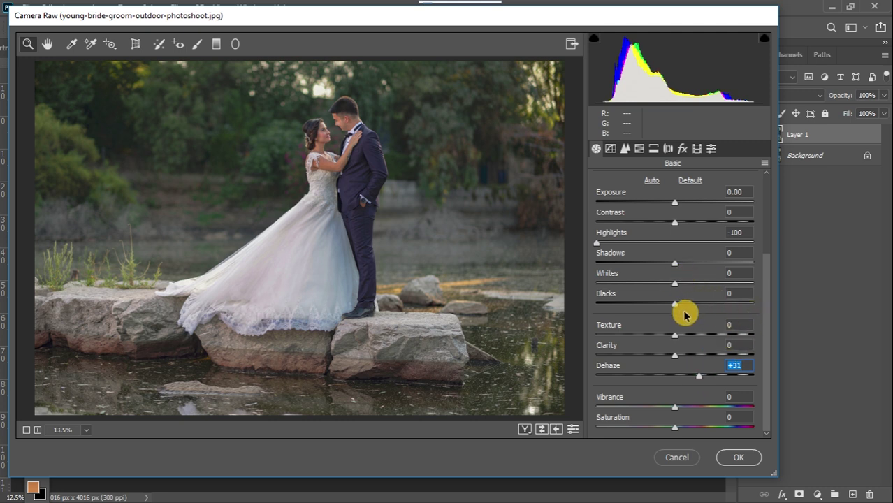
drag(675, 305, 646, 305)
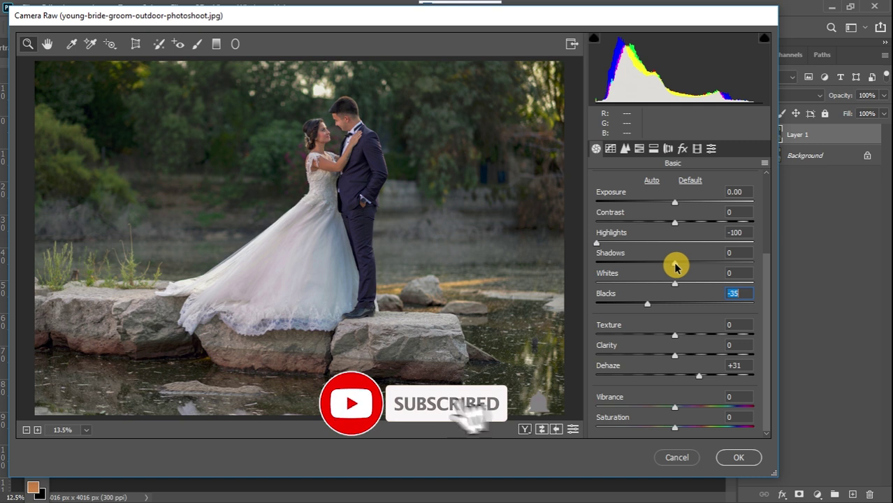
drag(674, 265, 692, 270)
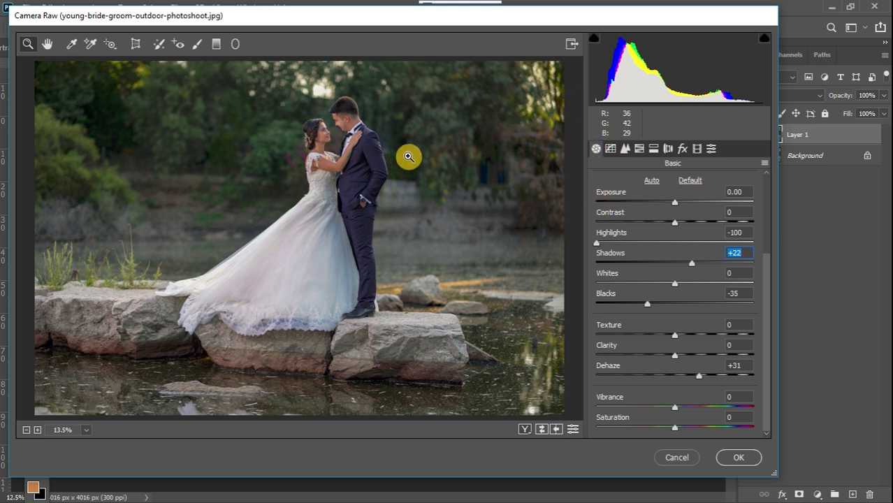
Test HSL hue shifts of Greens -100 and Yellows +100
click(639, 150)
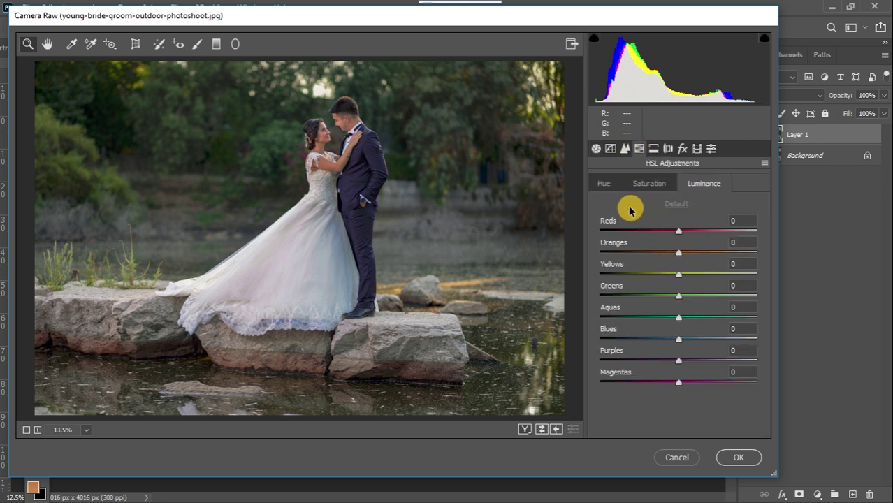
click(607, 187)
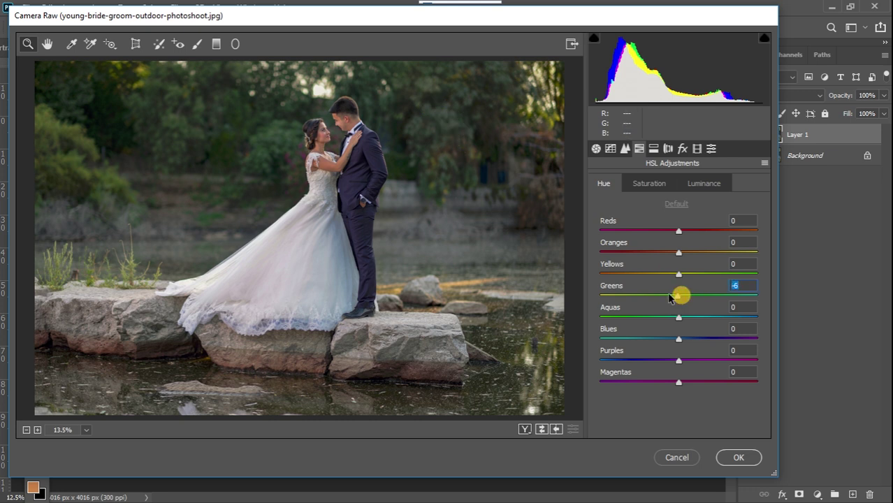
drag(669, 297, 544, 294)
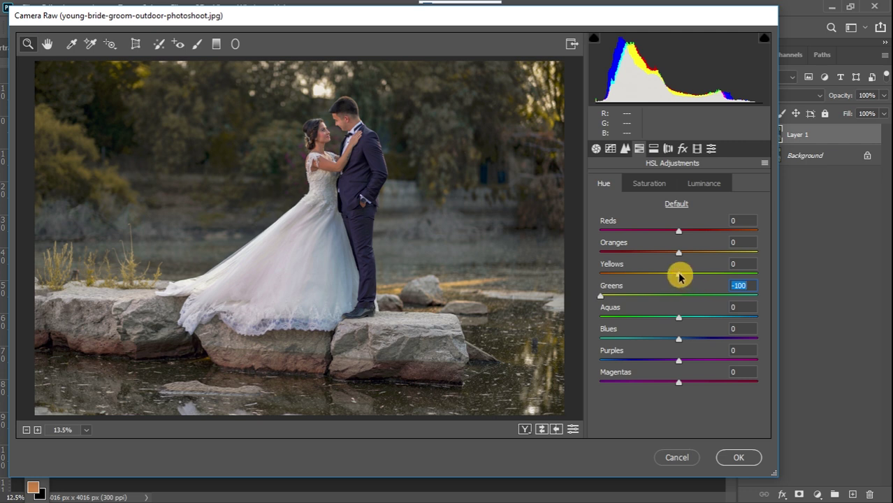
drag(678, 277, 788, 280)
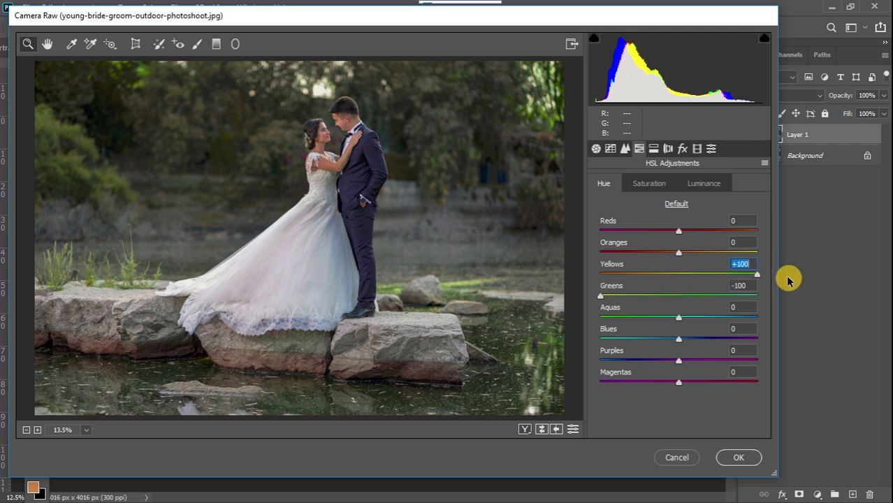
Return the Greens and Yellows hue sliders to about zero and show the Saturation settings
drag(600, 296, 675, 302)
double_click(675, 301)
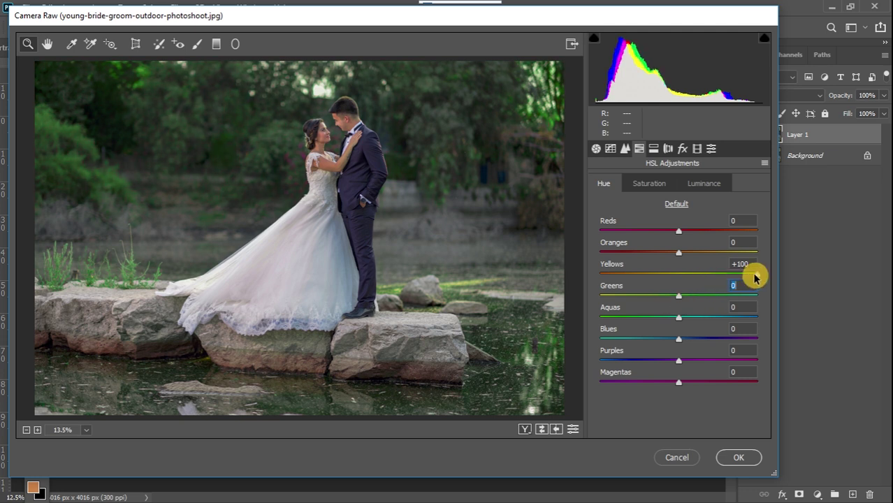
drag(756, 274, 679, 274)
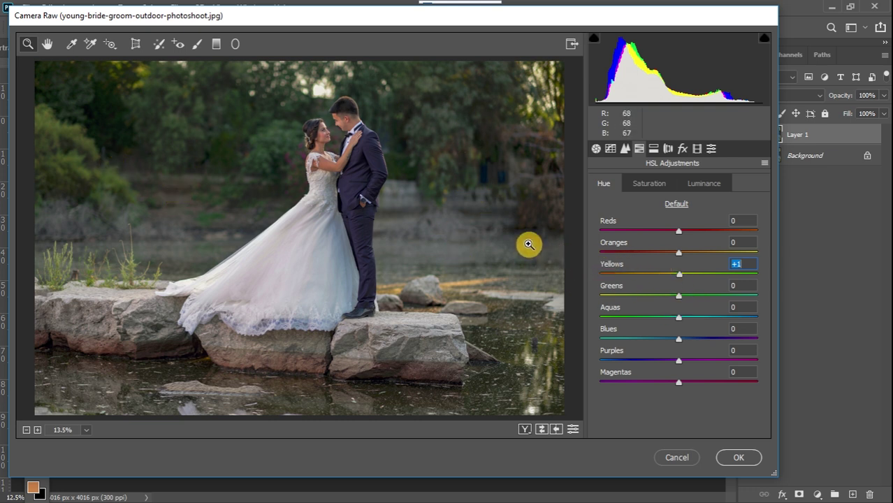
click(652, 184)
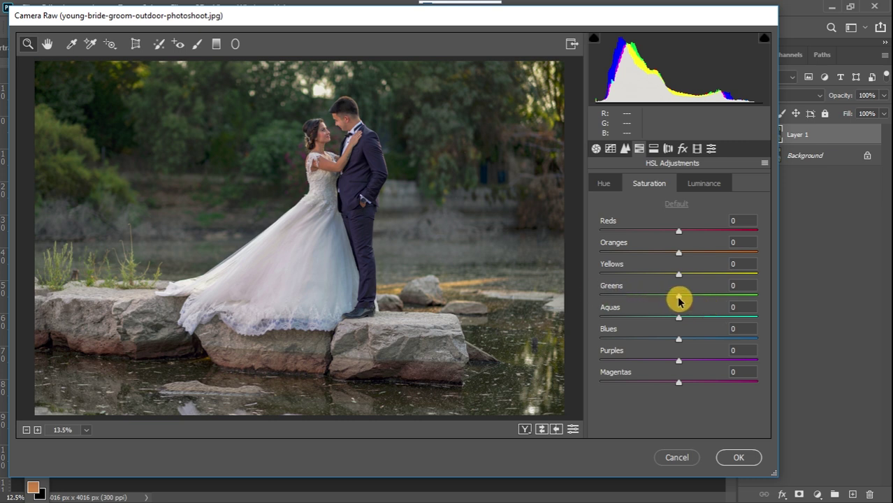
Desaturate Greens to -100 and Yellows to -19 in HSL Saturation
drag(678, 299, 542, 293)
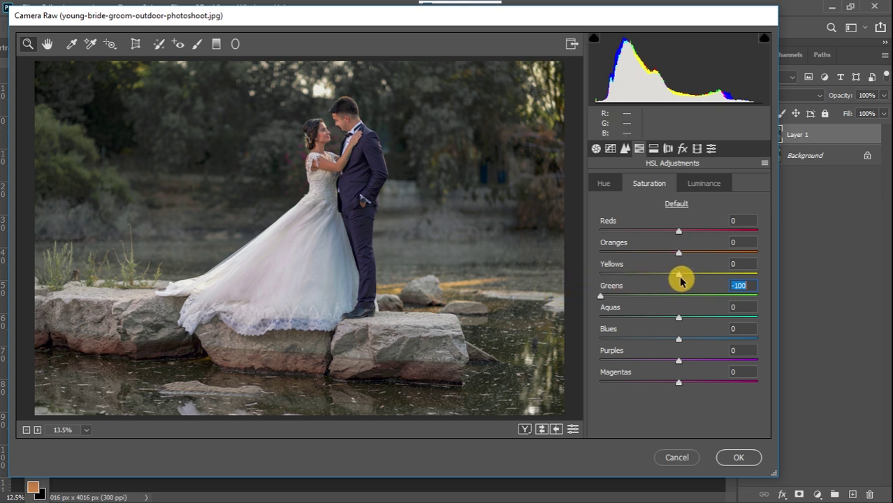
drag(679, 277, 662, 282)
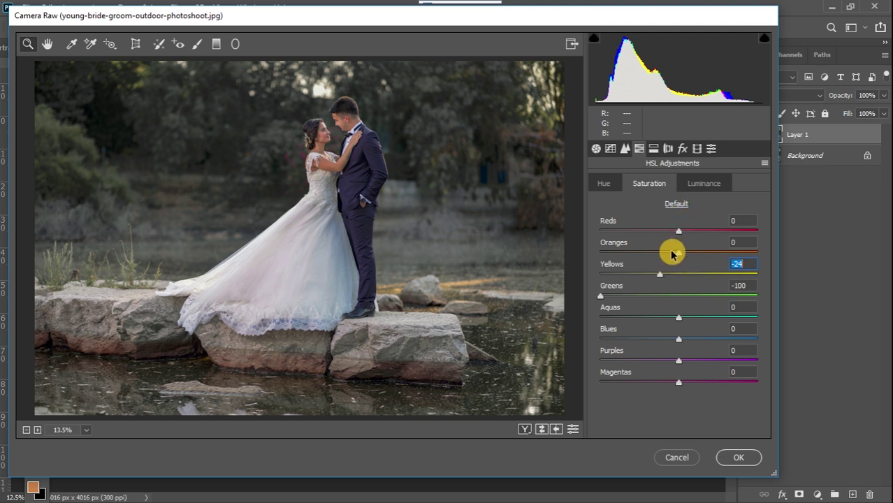
mouse_move(657, 276)
mouse_down()
mouse_move(609, 273)
mouse_move(660, 275)
mouse_up()
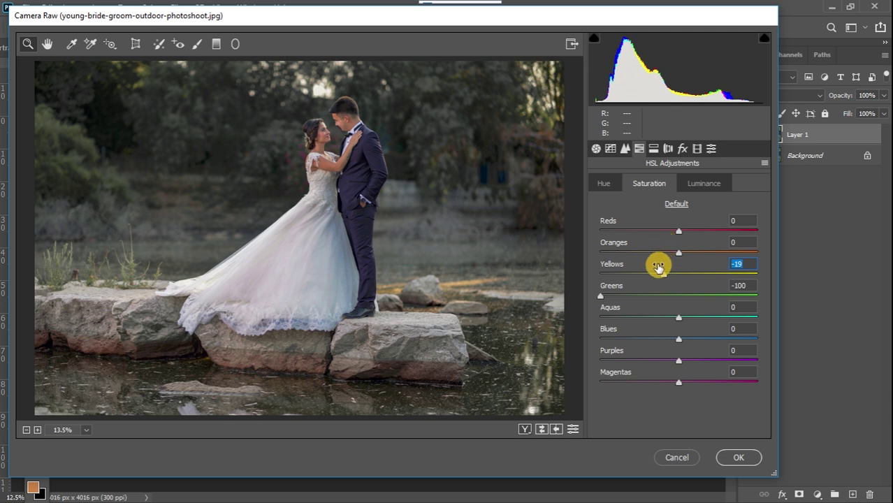
click(691, 183)
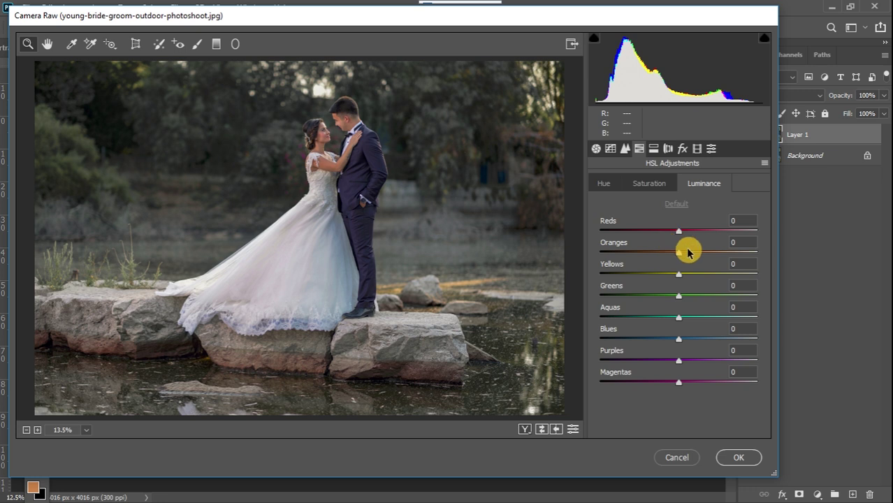
Set luminance to Oranges +36, Yellows +6, Greens -100 and Aquas -100
drag(678, 255, 689, 257)
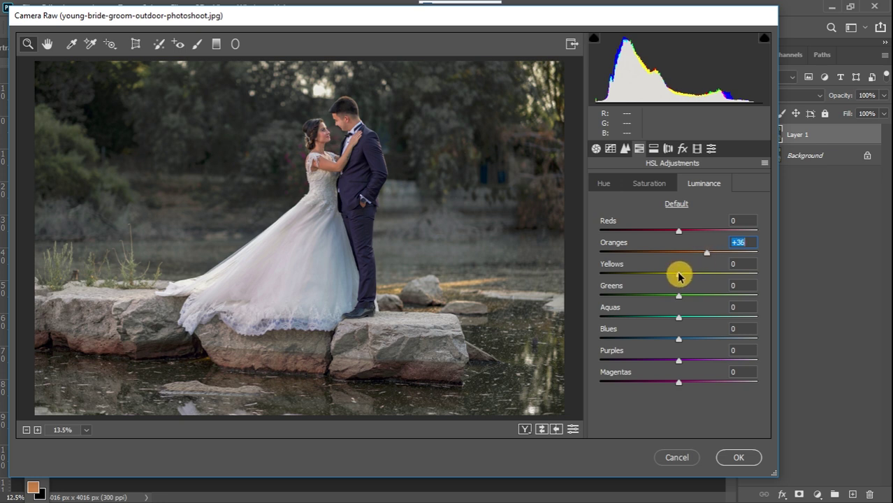
drag(678, 275, 681, 277)
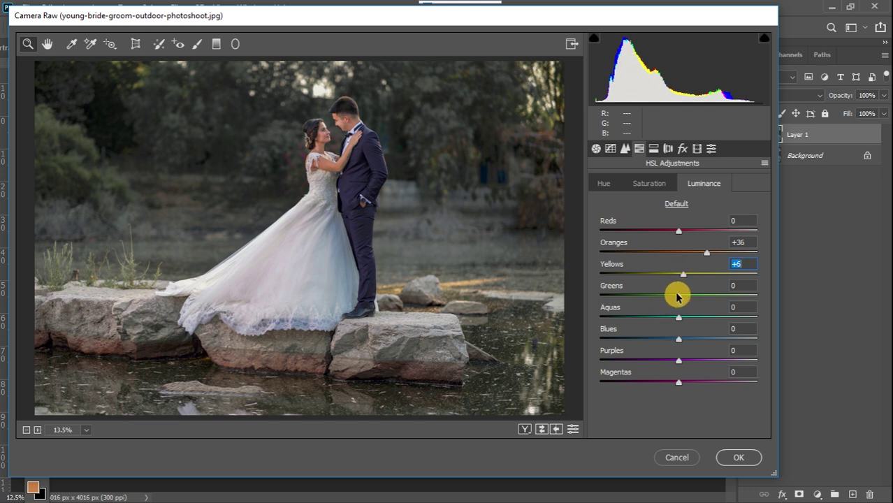
drag(678, 294, 565, 287)
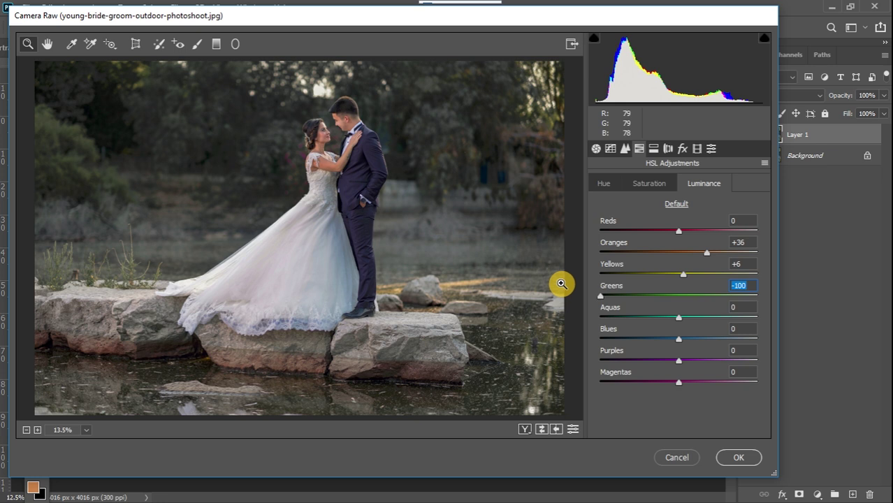
drag(678, 317, 569, 316)
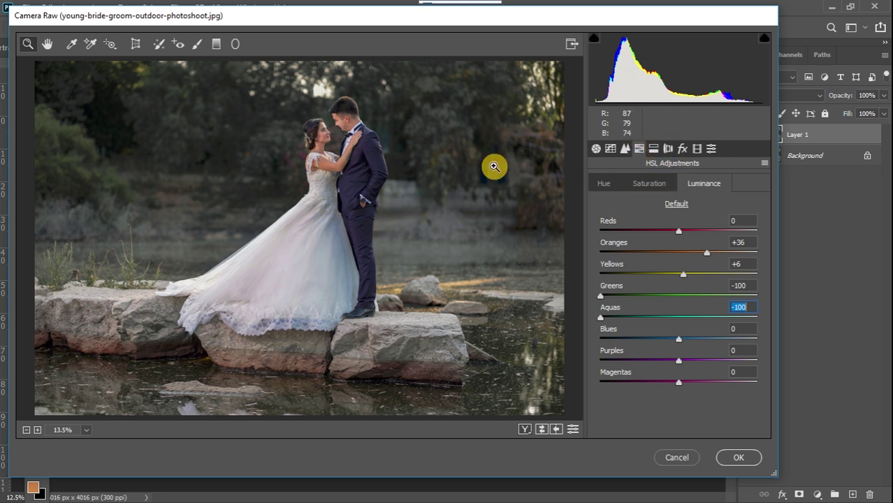
Give the Split Toning highlights a hue of 48 and saturation of 10
click(654, 150)
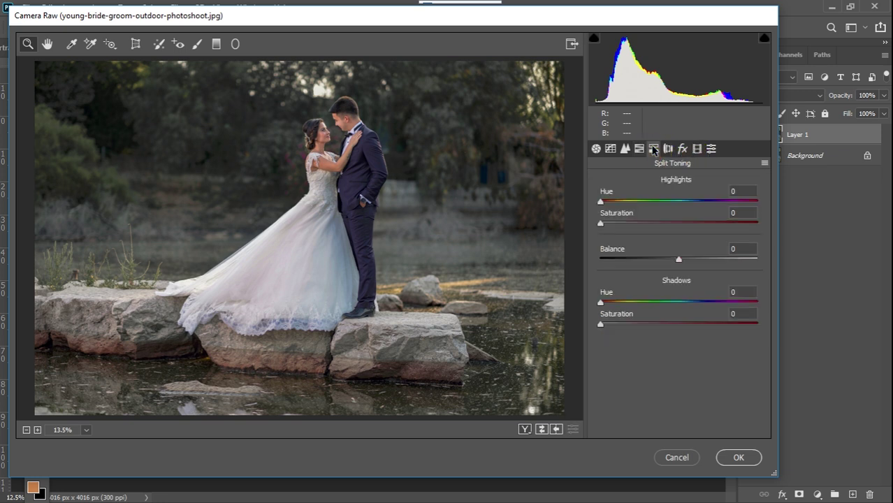
click(654, 150)
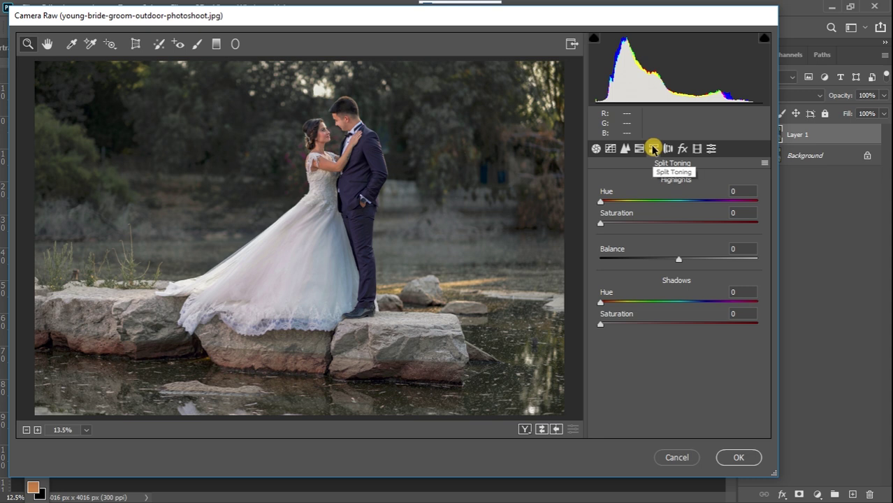
click(600, 201)
drag(602, 202, 617, 208)
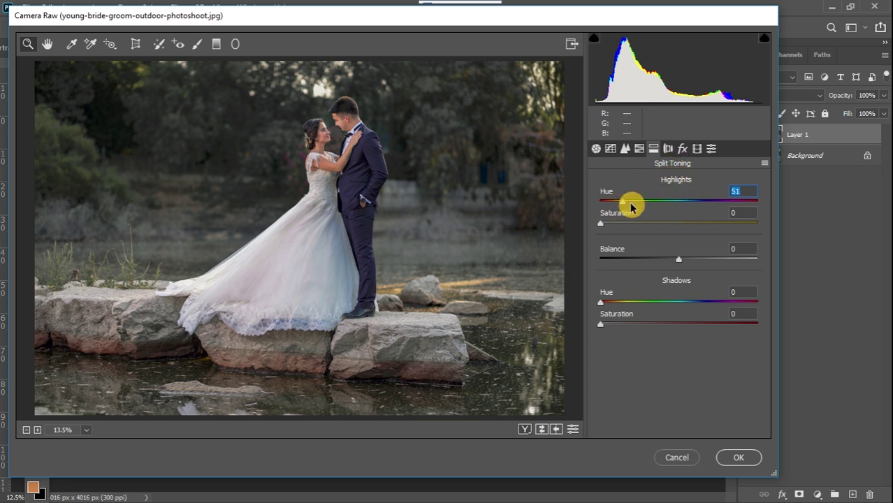
drag(625, 203, 614, 205)
drag(600, 224, 611, 227)
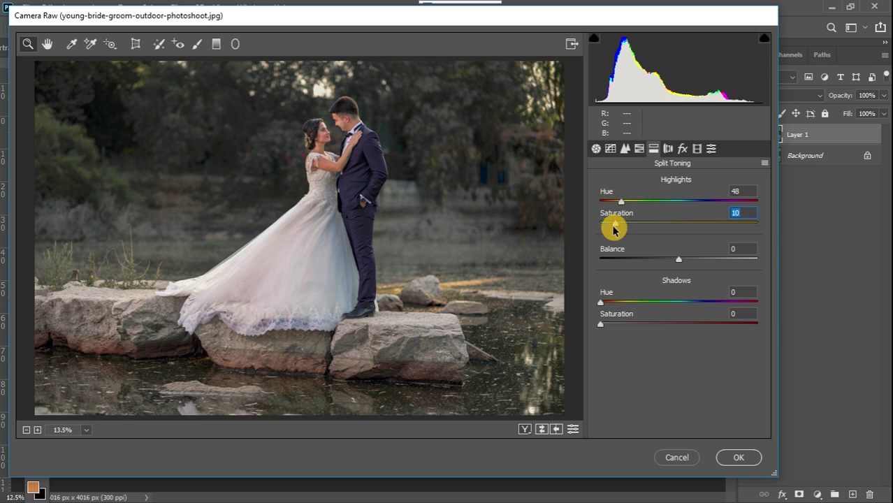
Apply the Camera Raw edits and add a Gradient Map adjustment layer above Layer 1
click(733, 459)
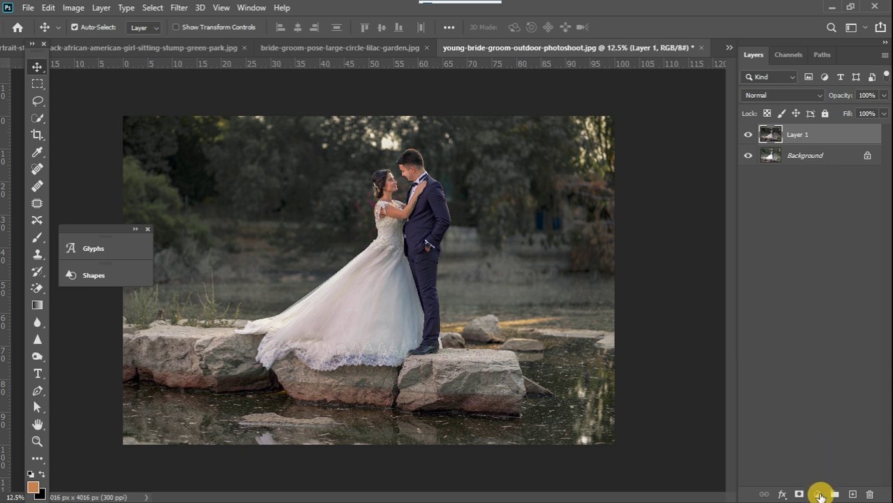
click(820, 495)
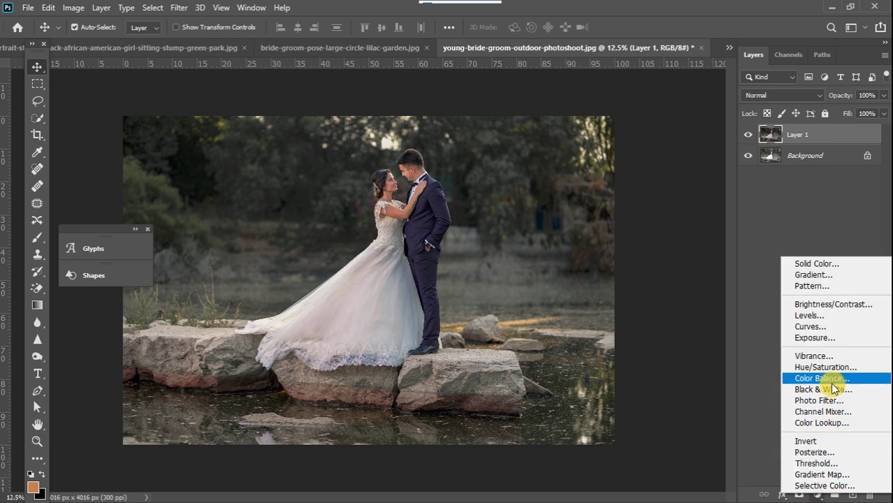
click(822, 474)
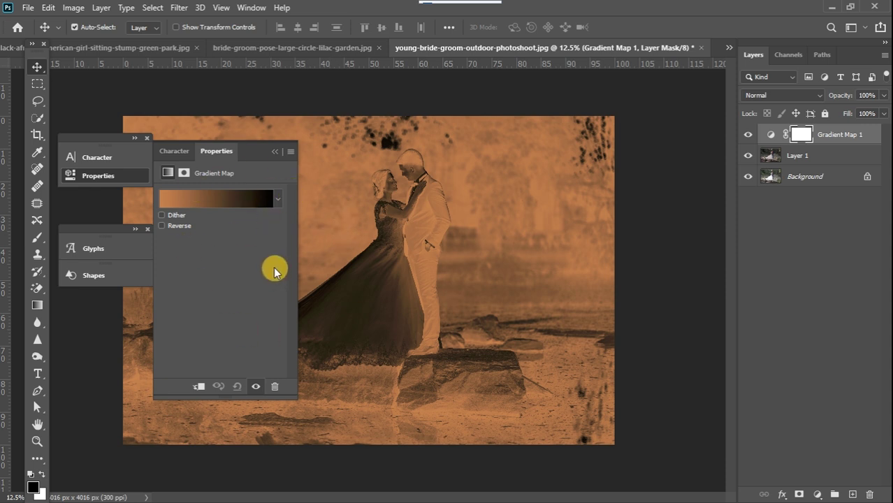
click(250, 8)
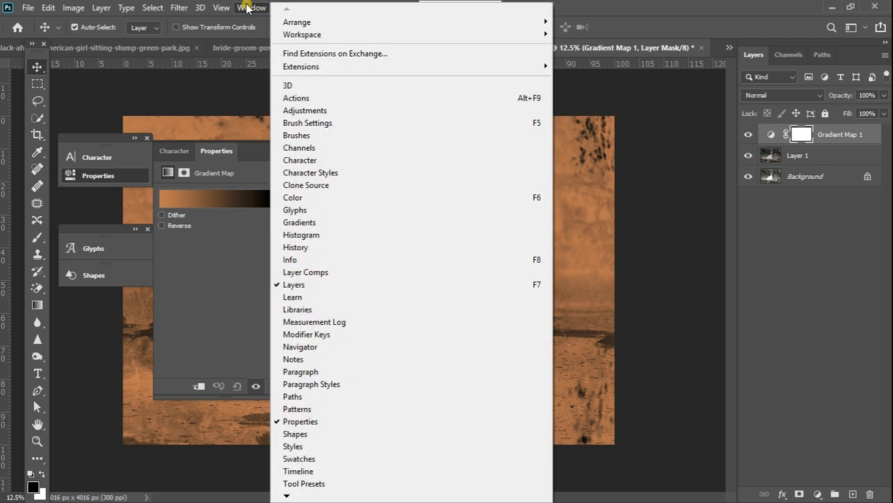
click(322, 224)
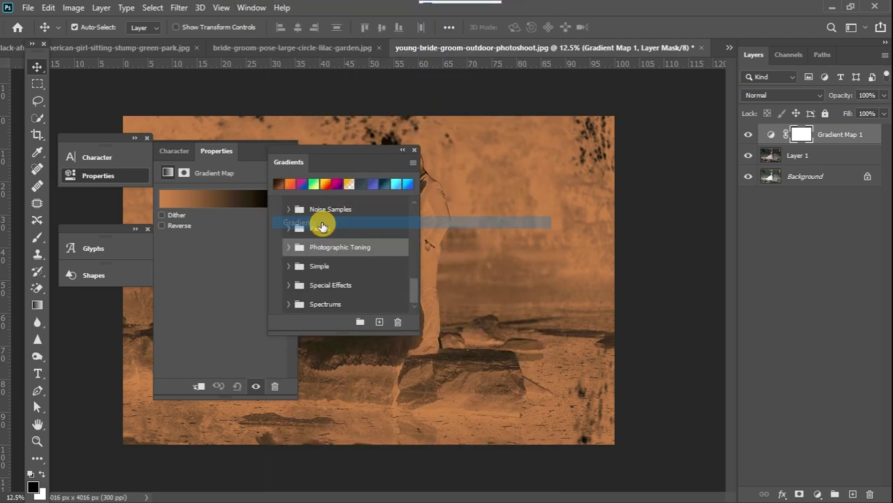
click(415, 163)
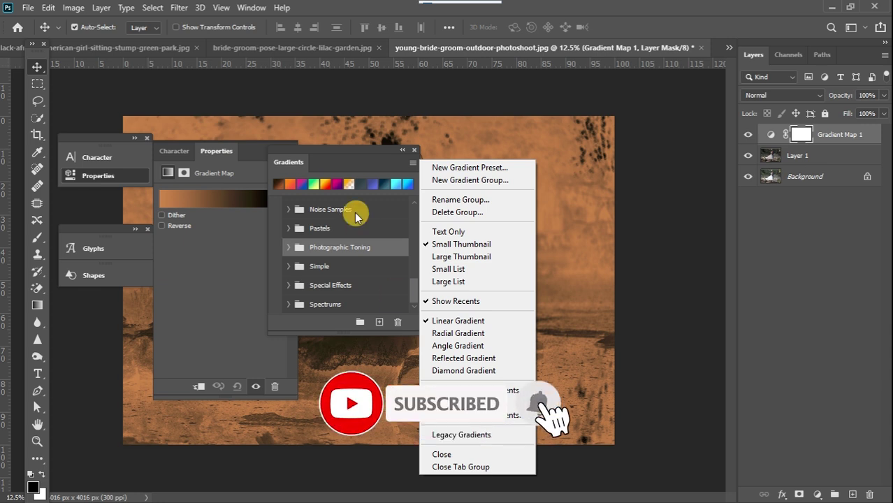
click(360, 157)
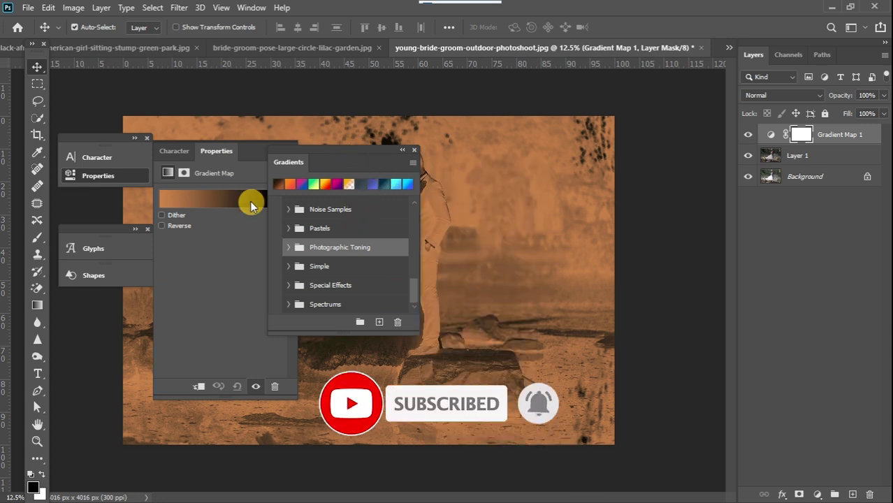
click(413, 150)
click(278, 201)
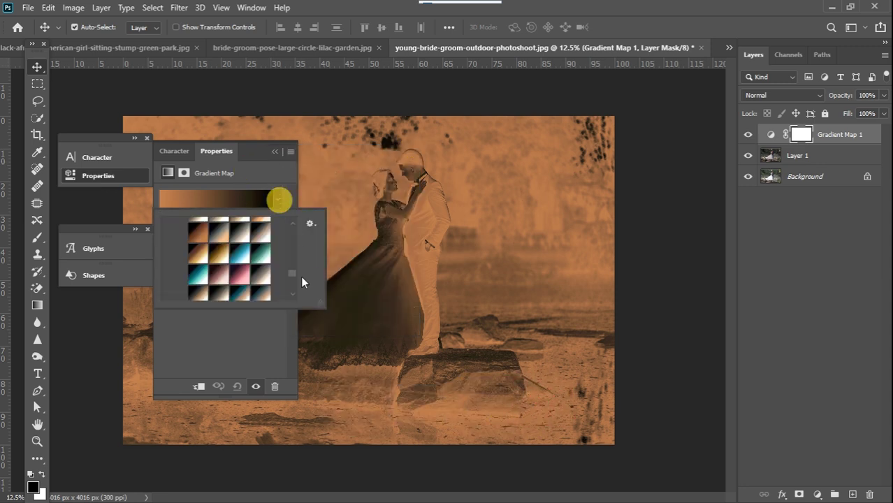
scroll(293, 269, down, 10)
scroll(294, 238, up, 10)
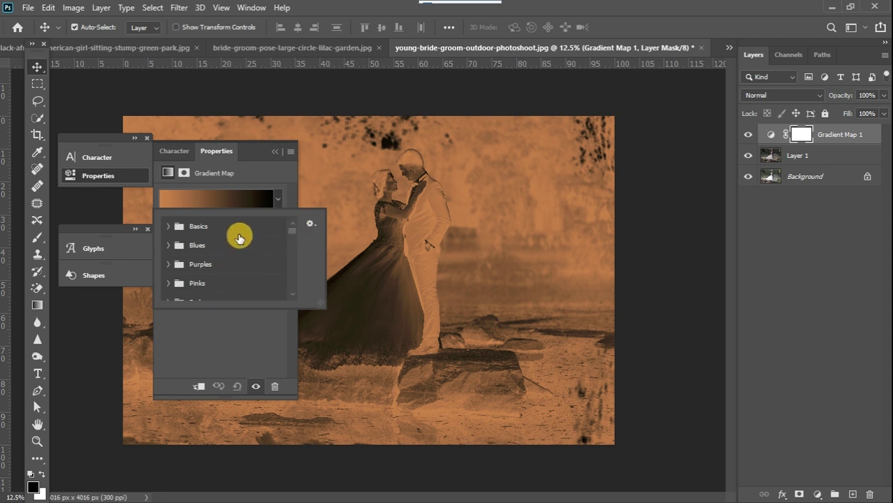
scroll(292, 235, down, 1)
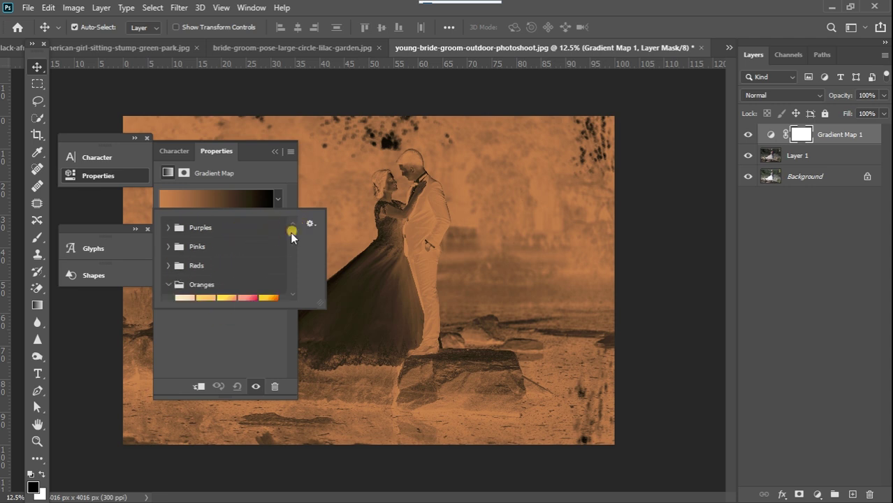
click(168, 284)
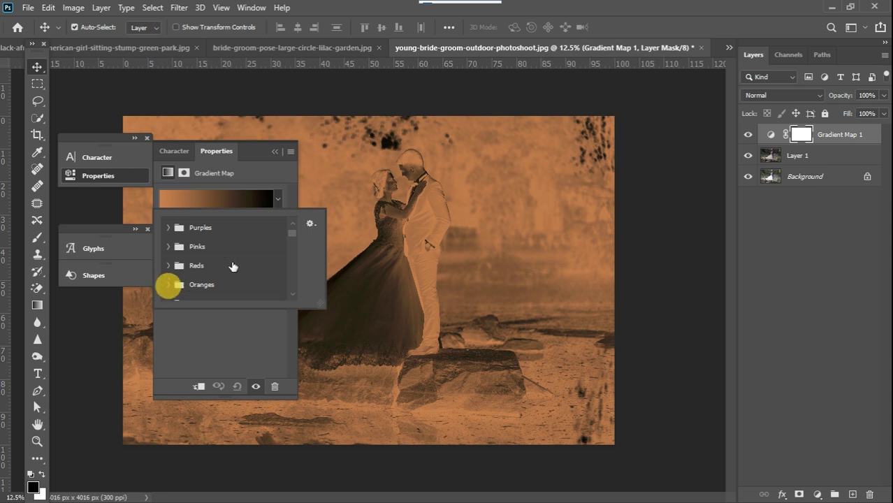
scroll(295, 239, down, 4)
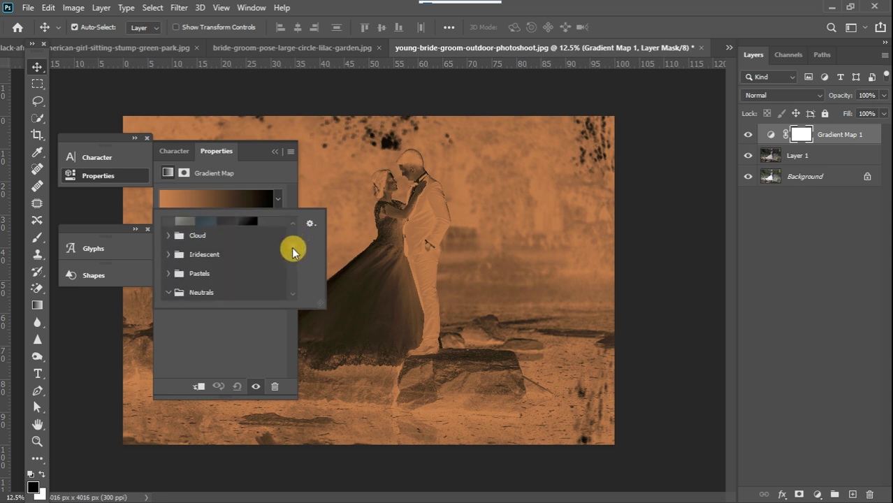
scroll(292, 255, down, 3)
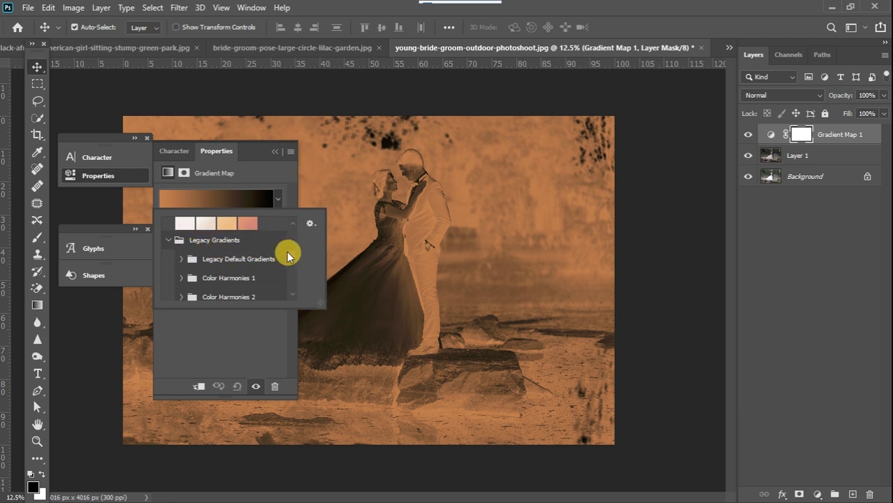
mouse_move(293, 256)
mouse_down()
mouse_move(248, 275)
mouse_move(292, 273)
mouse_up()
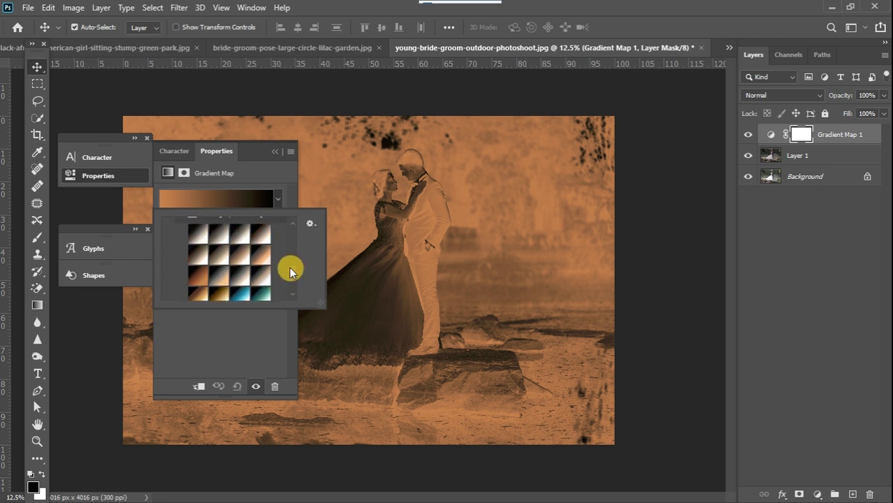
click(834, 138)
Set Gradient Map 1 to Soft Light blend mode and float its Properties panel
click(794, 96)
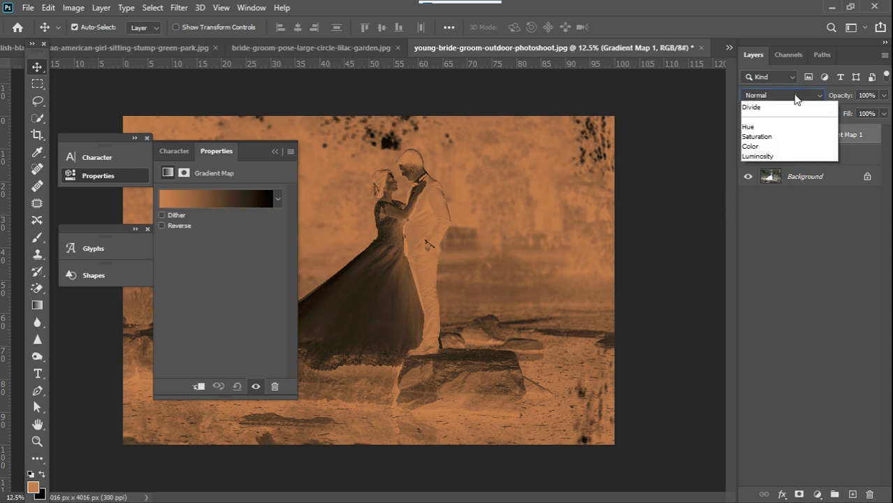
click(765, 263)
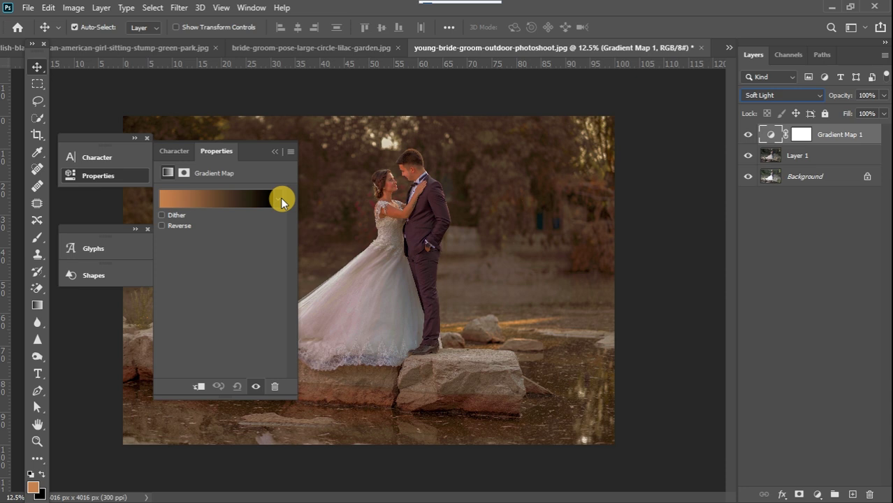
drag(252, 145, 735, 204)
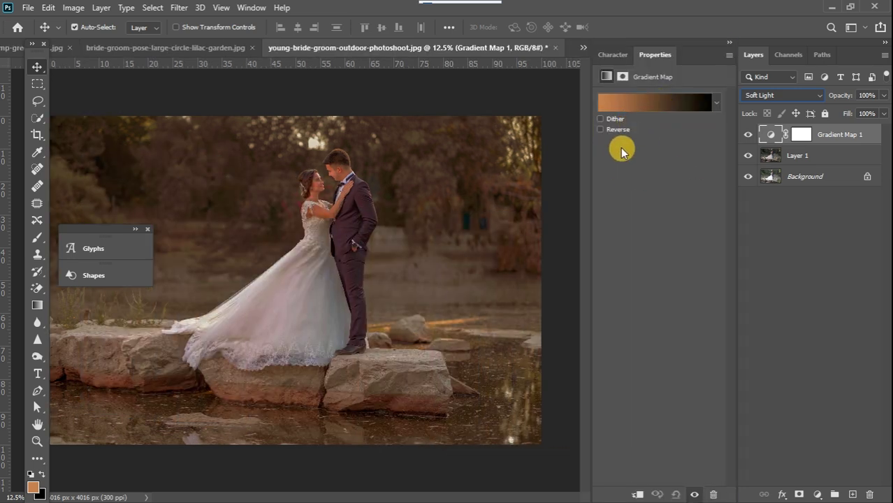
drag(693, 63, 740, 188)
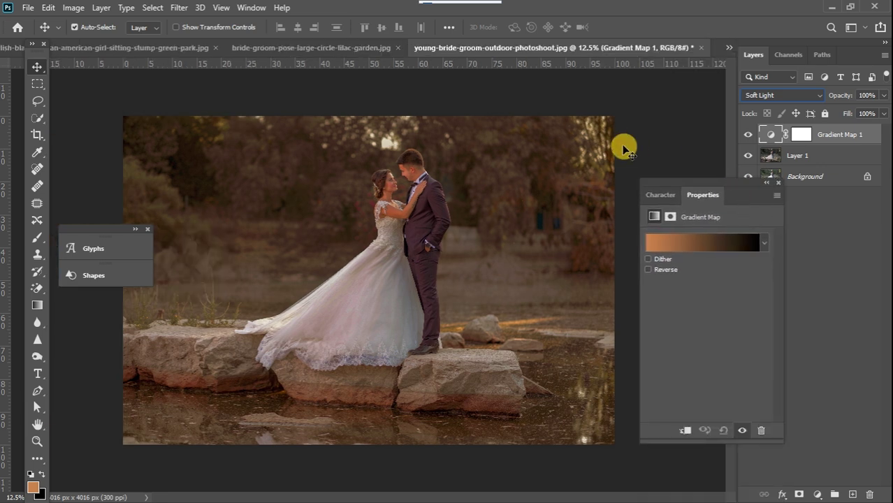
Preview copper, Gold 1, pink and peach gradient presets on the gradient map
click(764, 244)
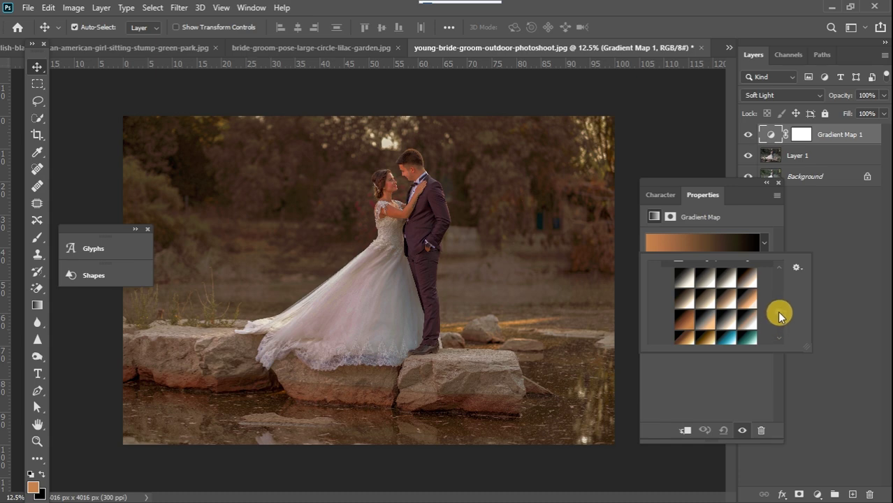
click(742, 318)
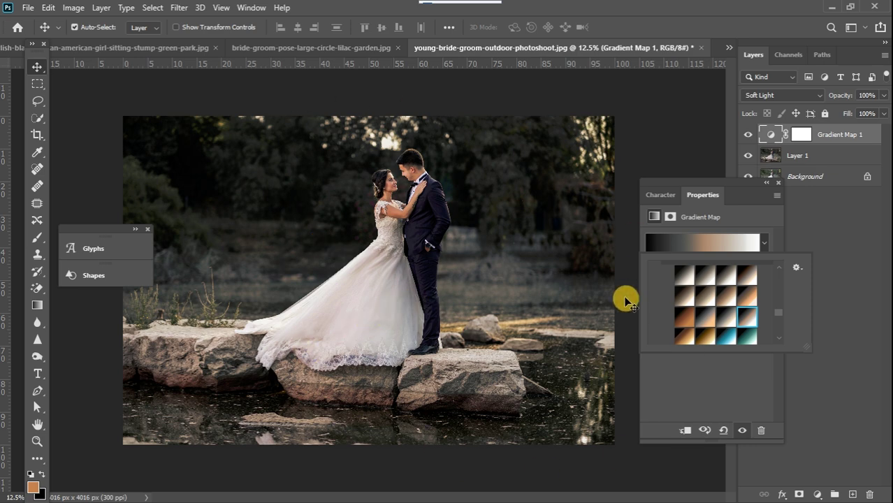
click(684, 319)
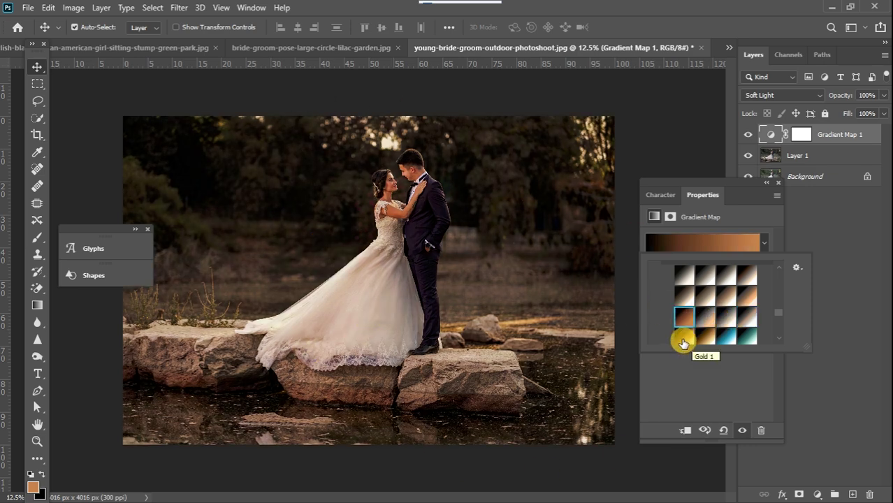
click(683, 341)
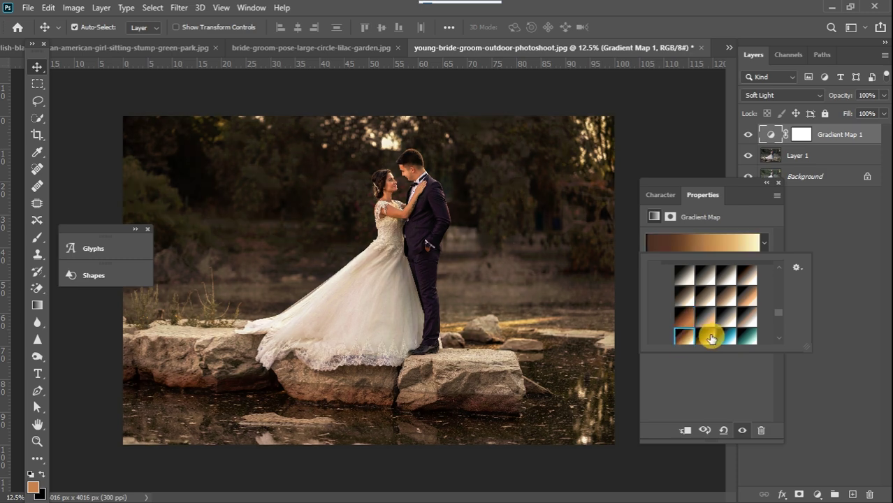
click(711, 339)
drag(778, 311, 778, 317)
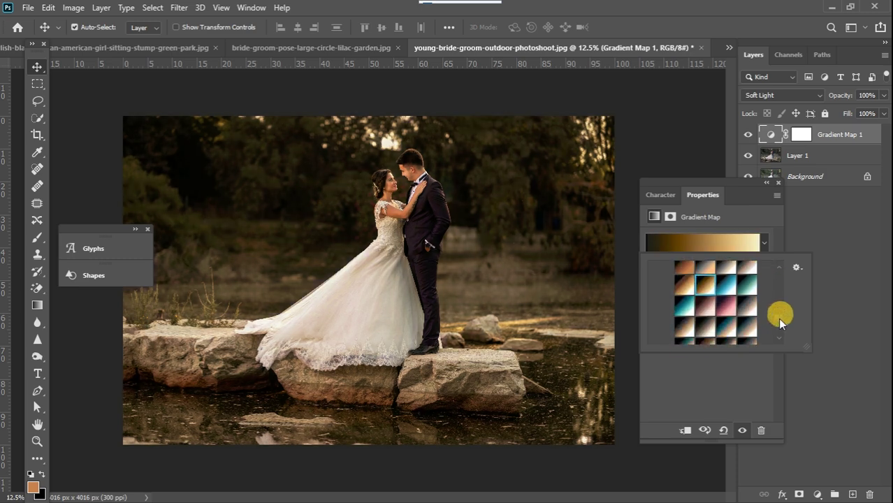
click(727, 270)
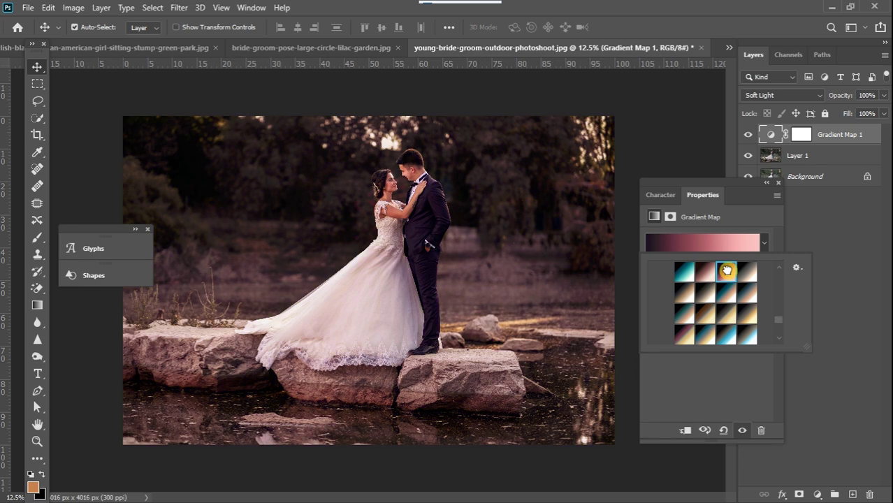
click(746, 272)
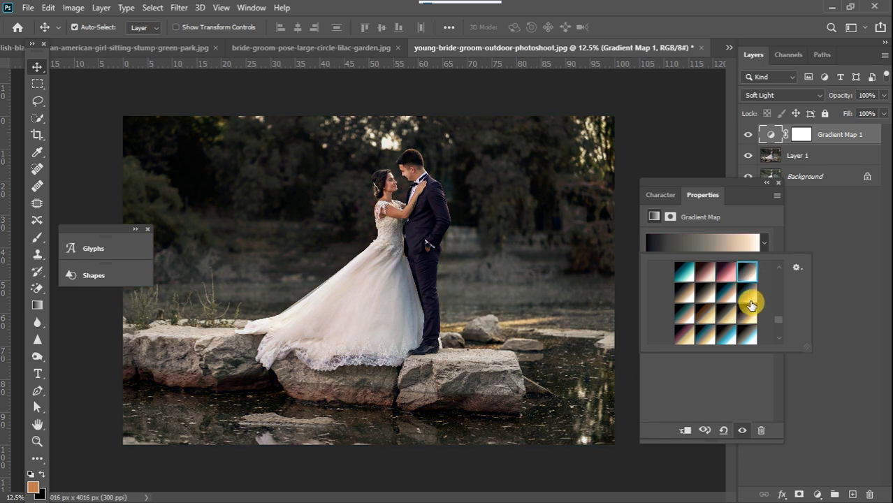
click(747, 297)
click(749, 315)
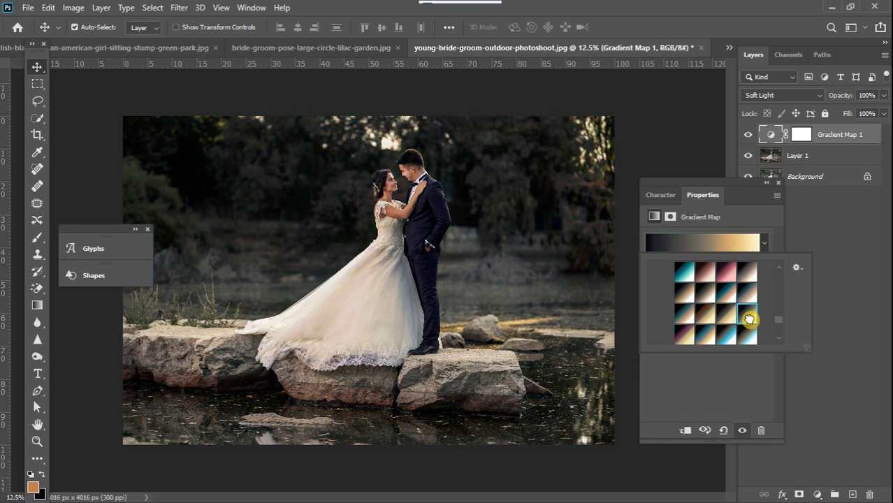
Try further black-to-gold, teal and purple-to-gold gradient presets from the preset list
click(728, 315)
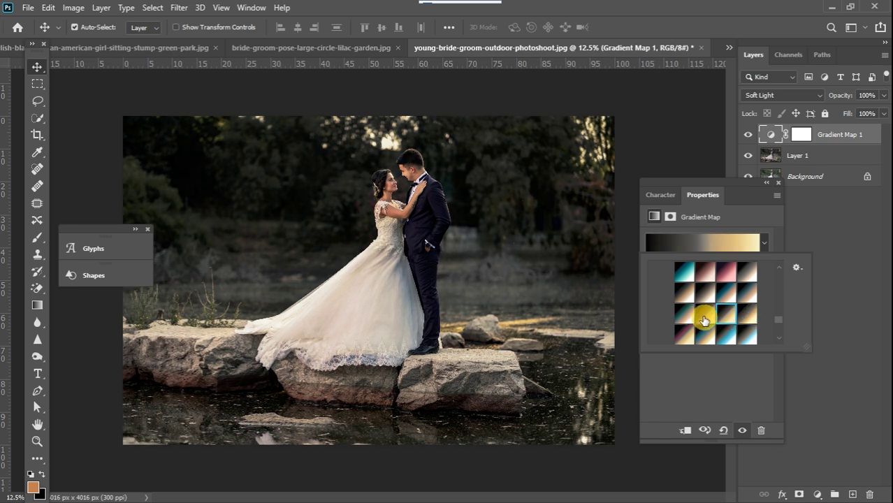
click(700, 318)
click(690, 320)
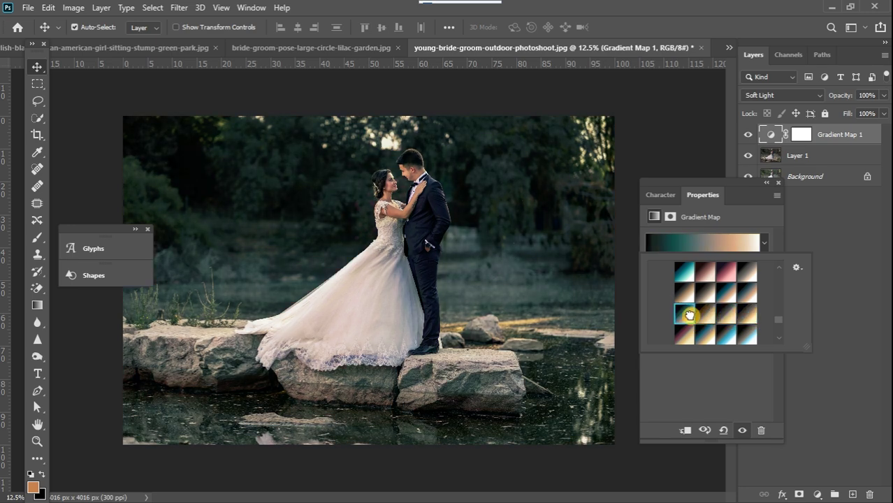
click(686, 337)
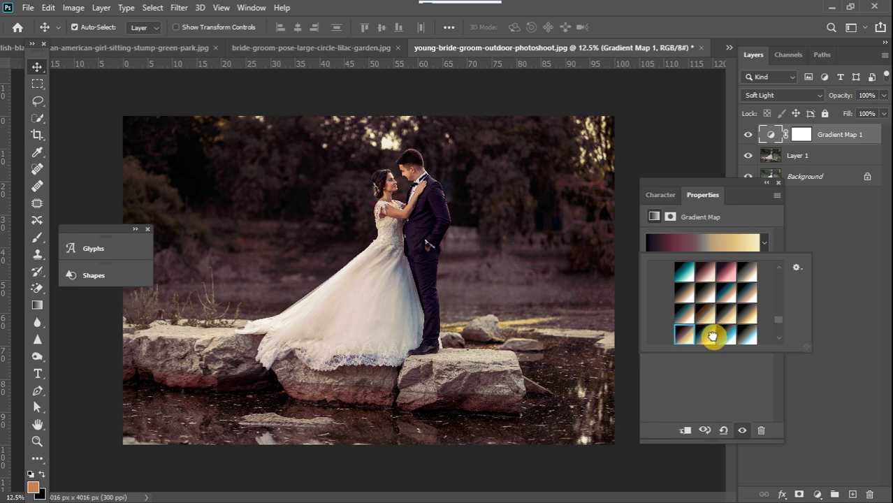
click(712, 338)
scroll(777, 323, down, 2)
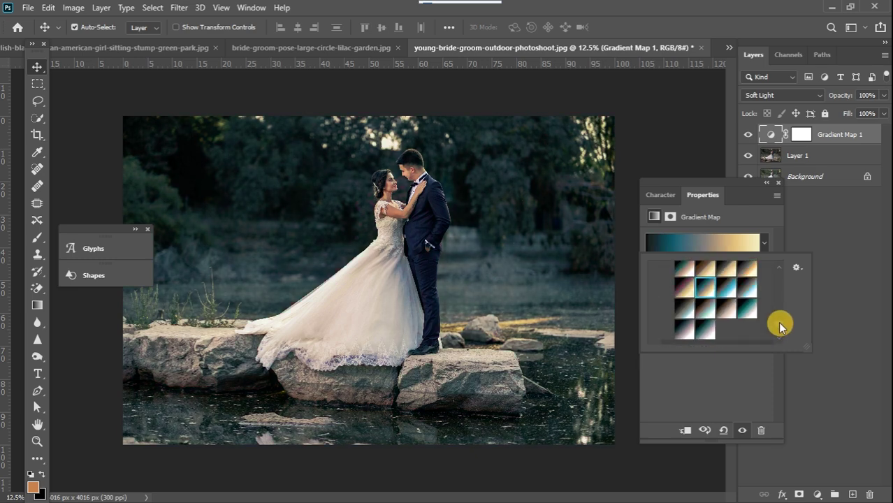
scroll(779, 322, down, 3)
scroll(779, 318, down, 1)
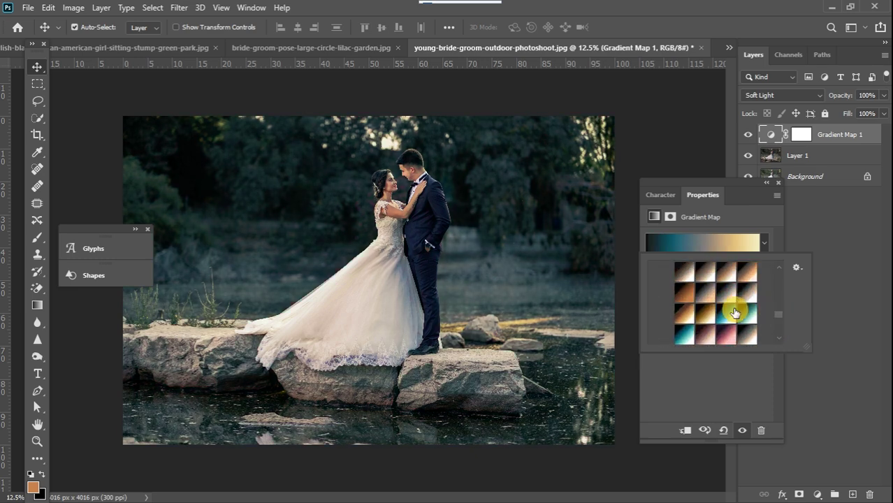
Compare Sepia Antique, then settle on the black-to-gold Gold 2 preset
click(685, 293)
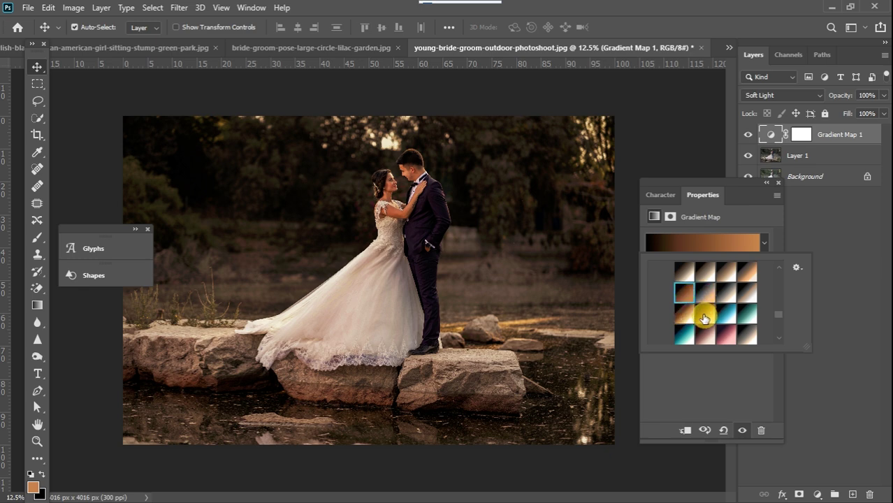
click(704, 315)
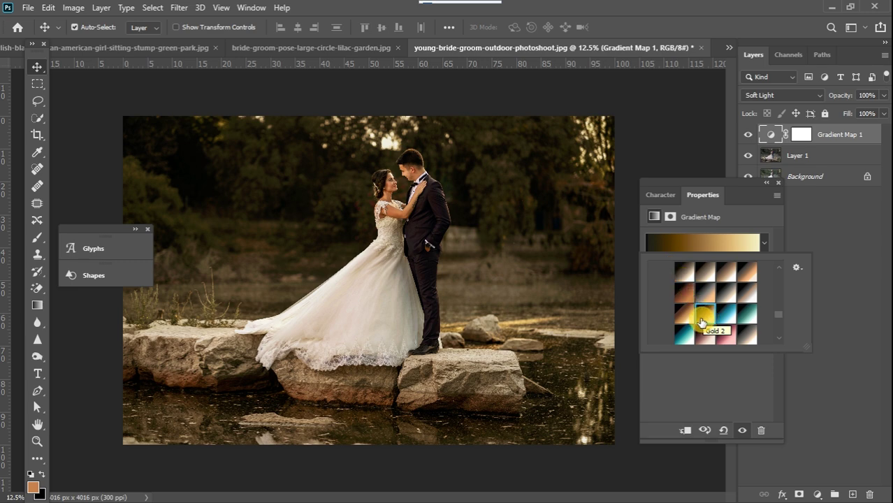
click(685, 293)
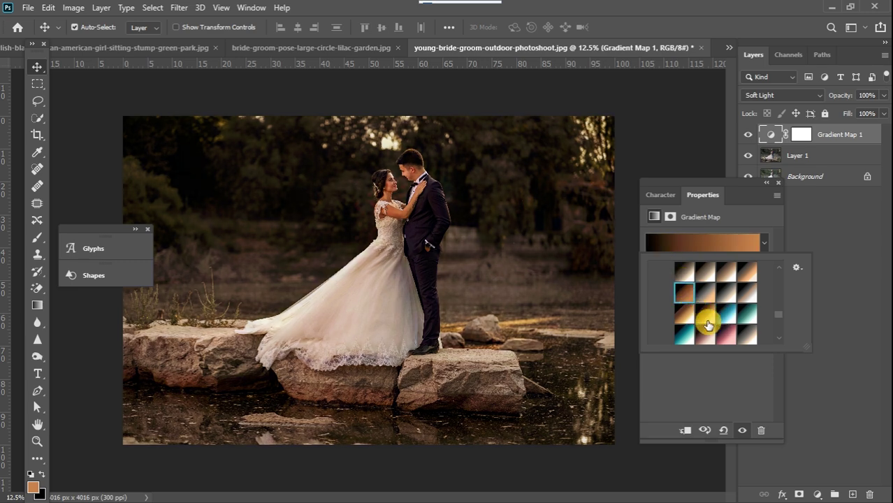
click(704, 314)
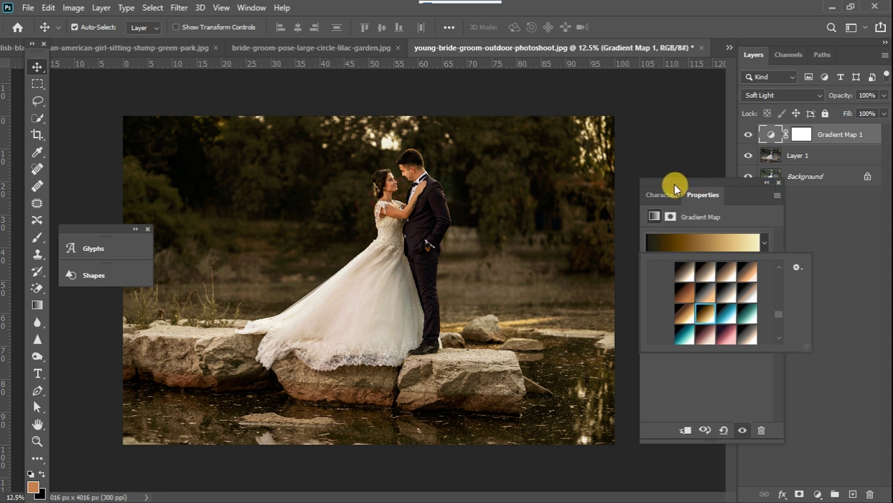
drag(729, 186, 633, 201)
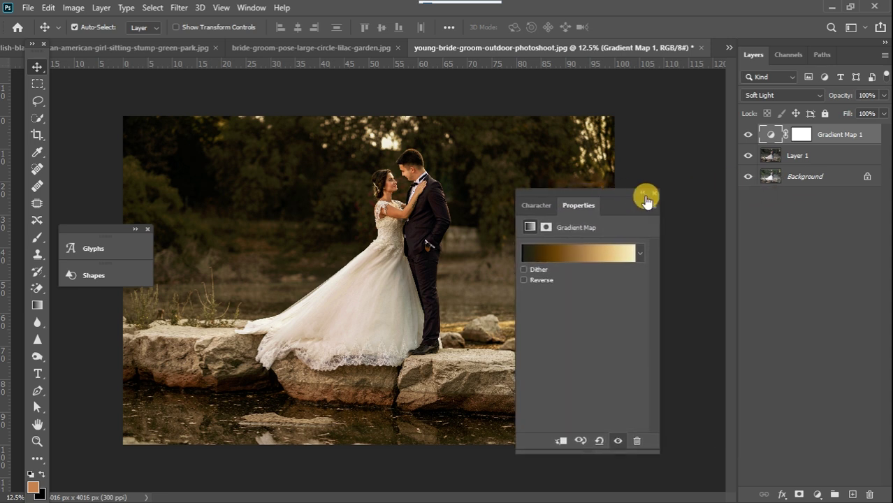
Lower Gradient Map 1 opacity to 68% and close the floating Properties and Glyphs/Shapes panels
click(654, 194)
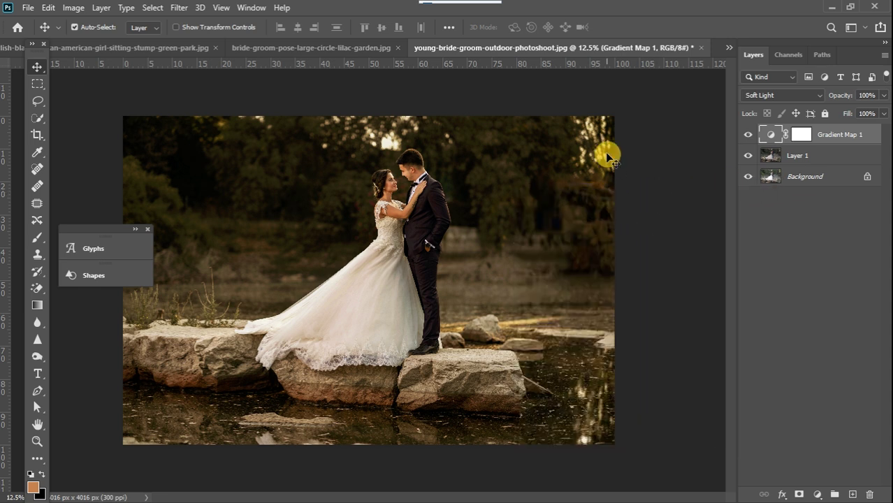
click(883, 95)
drag(881, 110, 861, 112)
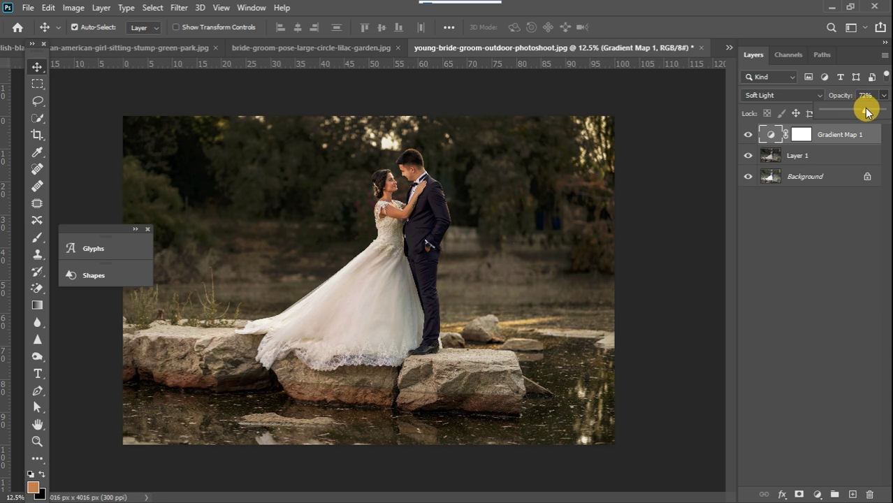
drag(863, 114, 855, 114)
click(148, 229)
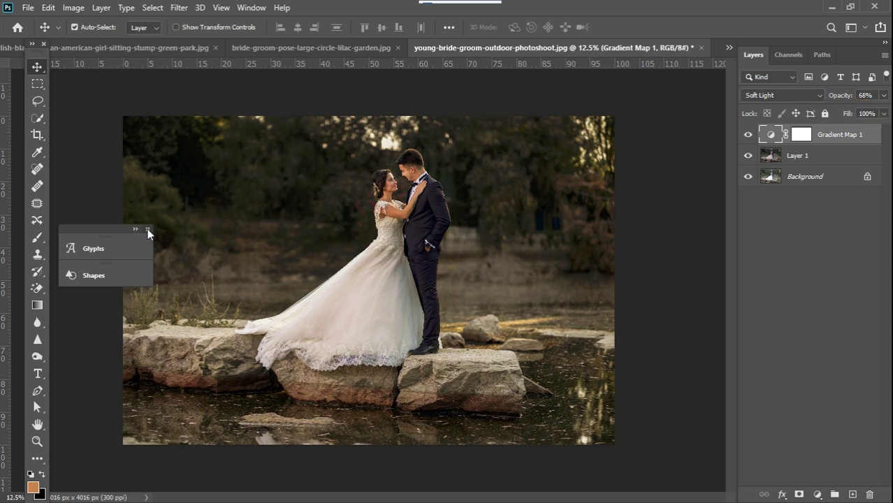
click(148, 230)
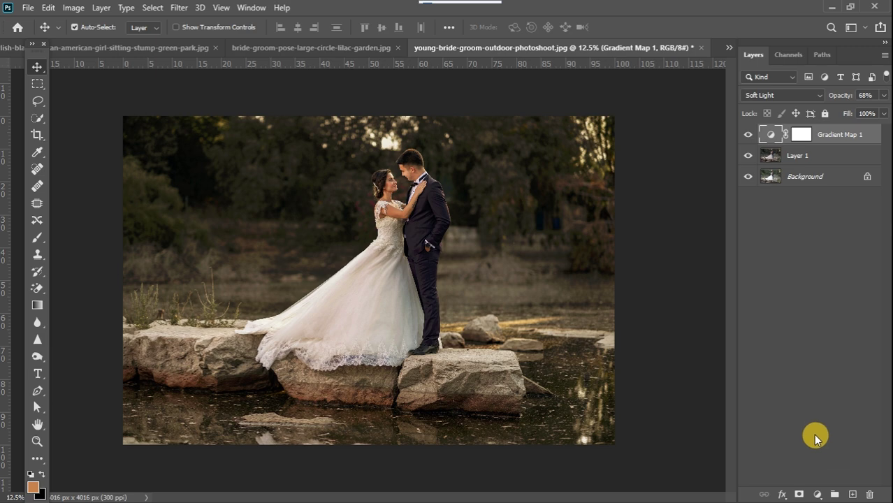
Add a Curves adjustment layer with one custom point on the RGB curve, then collapse its settings
click(817, 493)
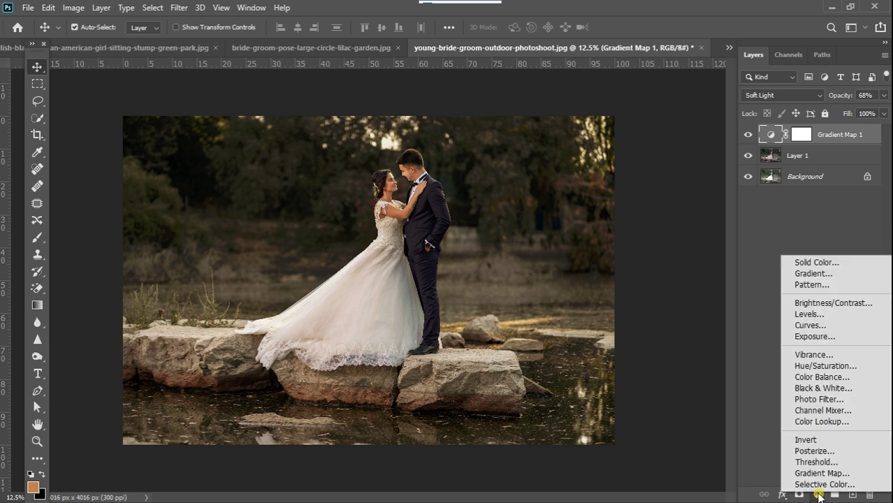
click(808, 325)
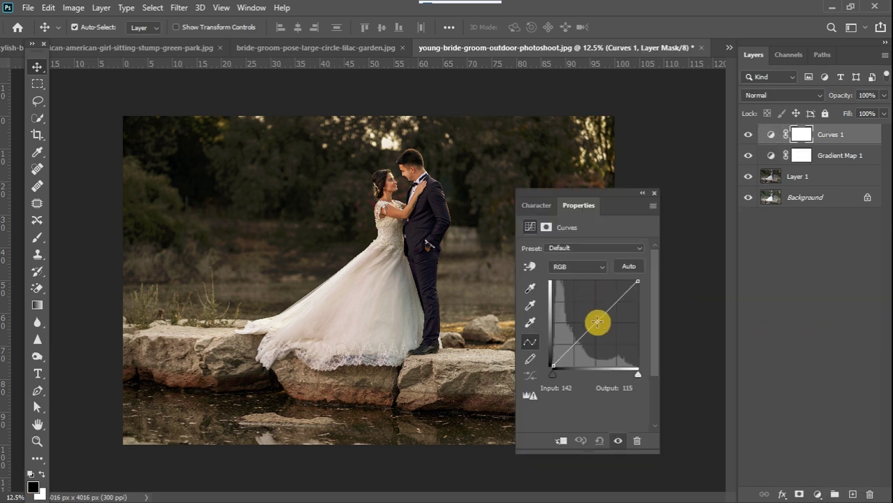
click(595, 320)
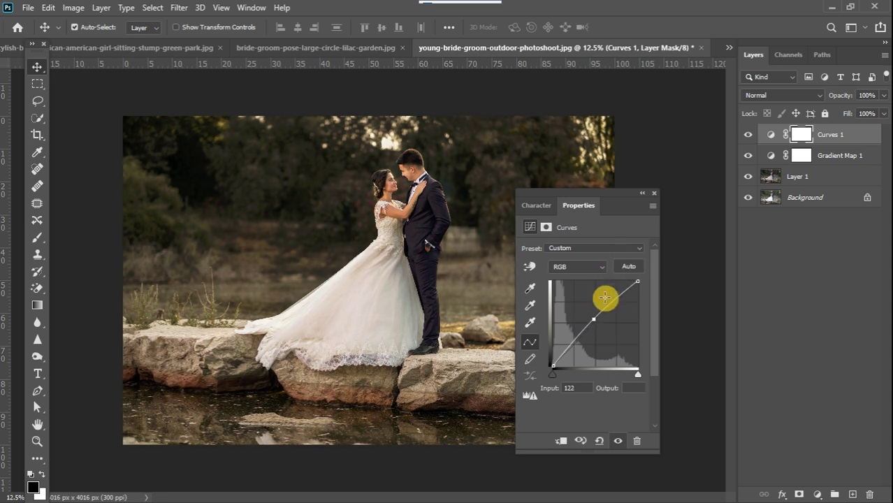
click(642, 192)
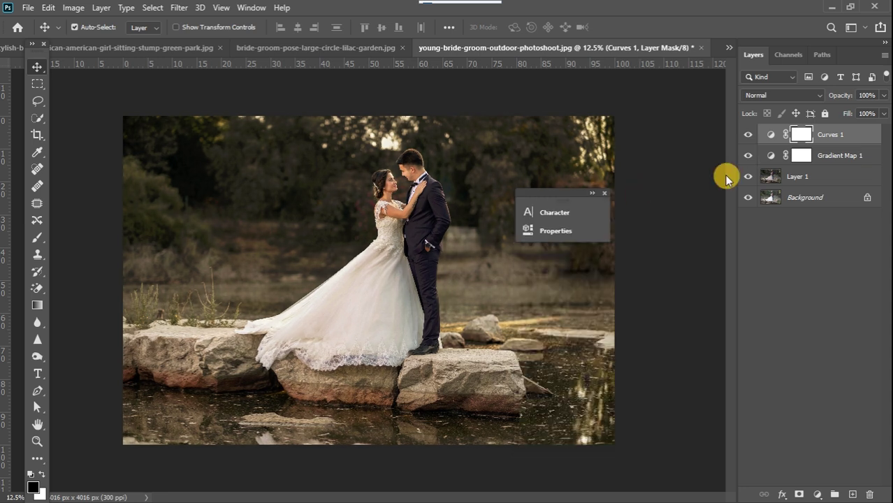
Set Curves 1 Blend If so the Underlying Layer slider splits at 0/215, then confirm
double_click(855, 137)
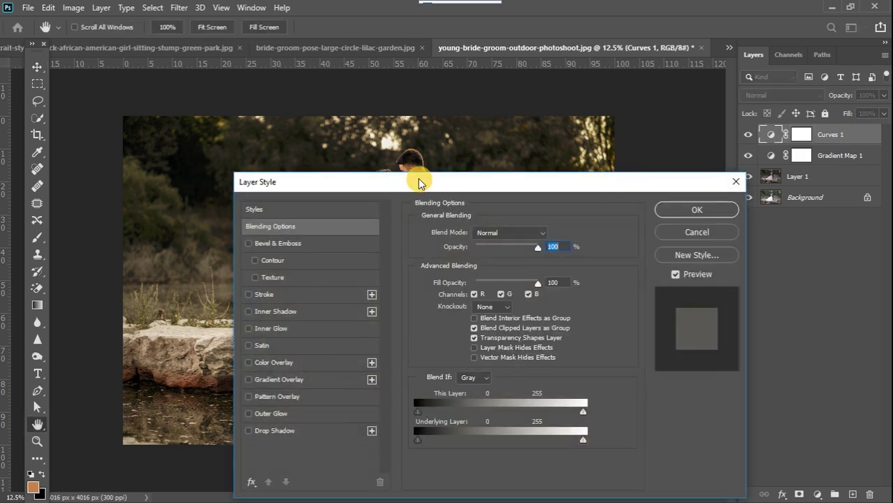
drag(419, 182, 684, 155)
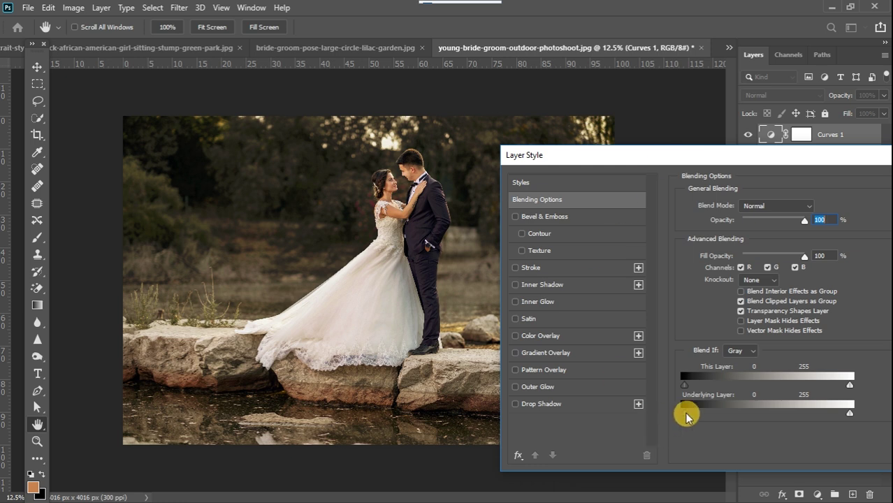
drag(686, 413, 808, 416)
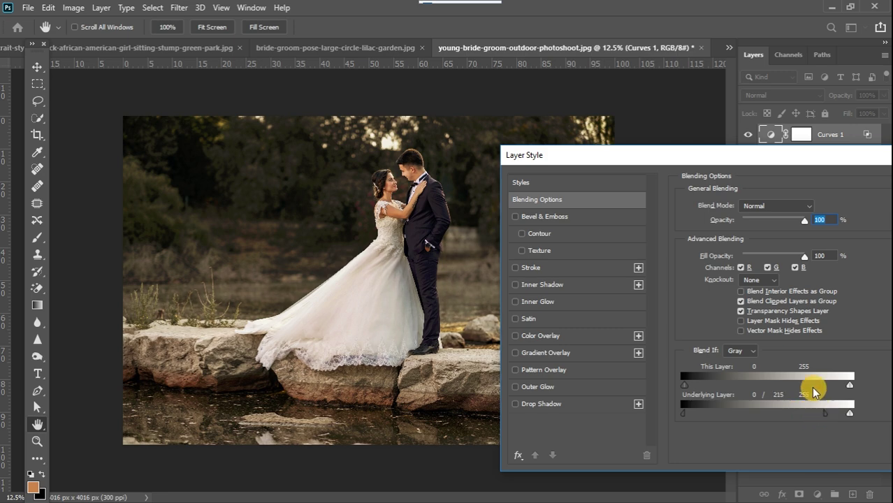
drag(820, 155, 681, 245)
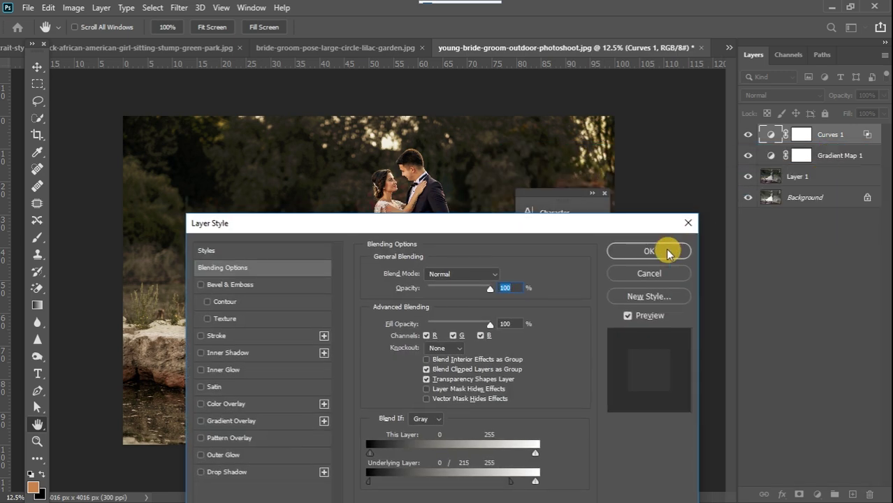
click(609, 250)
click(604, 192)
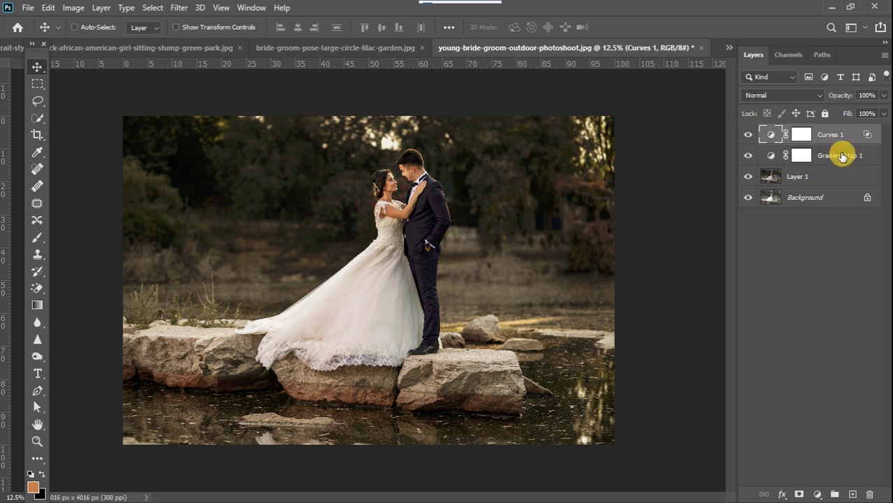
Group Curves 1, Gradient Map 1 and Layer 1 into Group 1, then toggle its visibility for before/after
shift+click(831, 178)
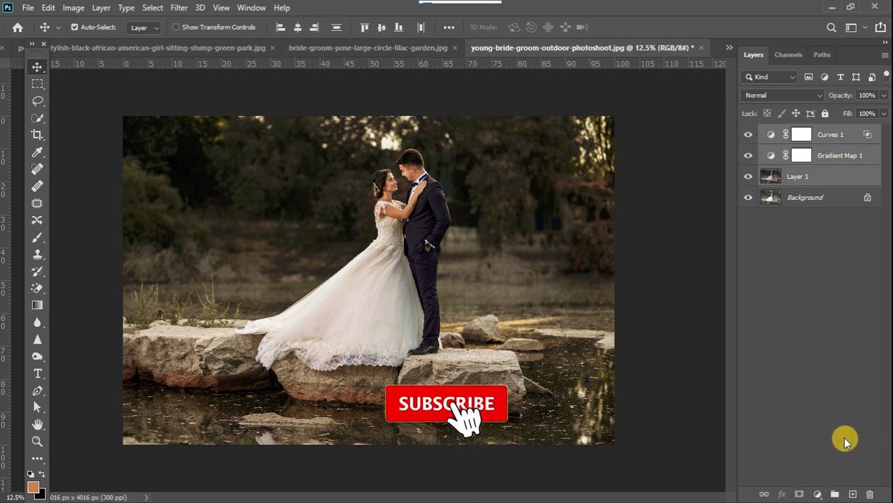
click(834, 494)
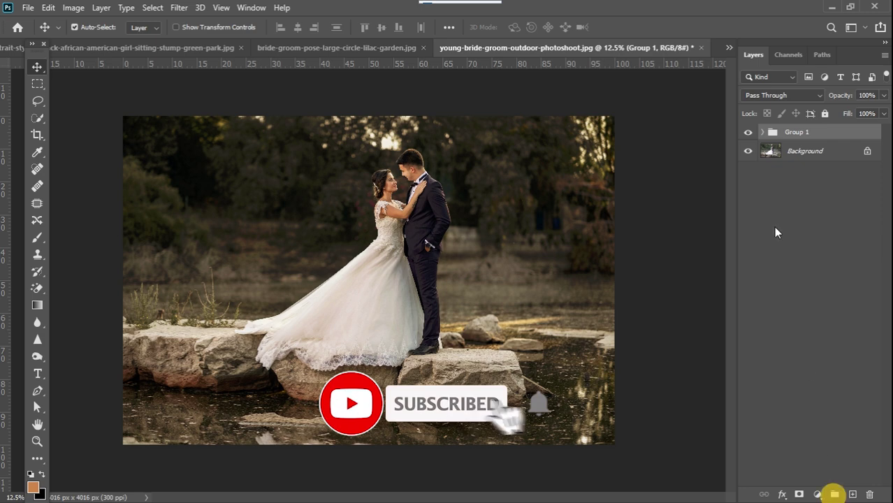
click(748, 132)
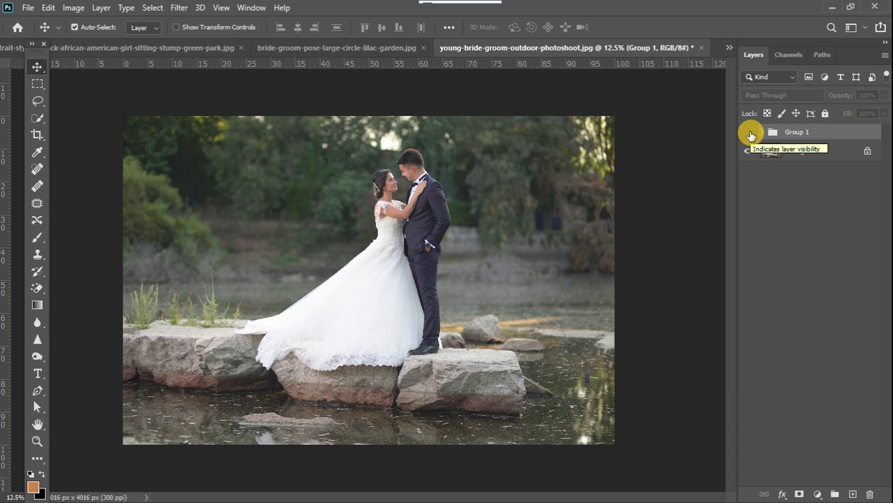
click(749, 133)
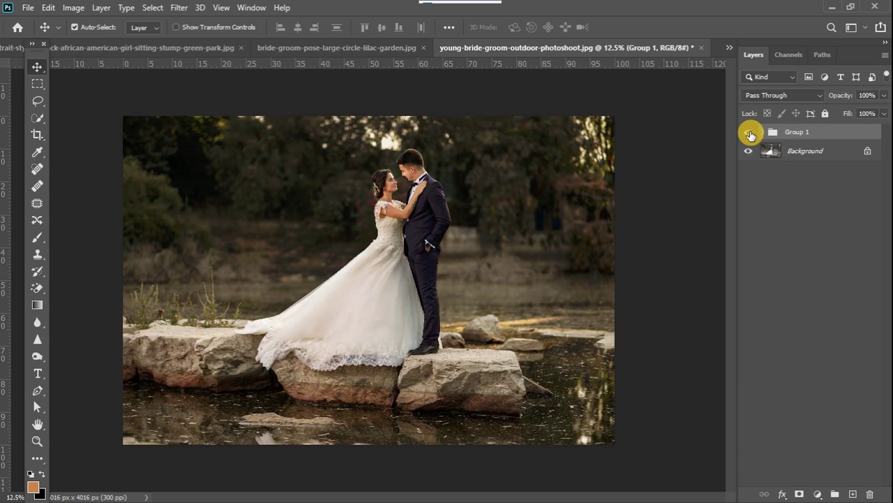